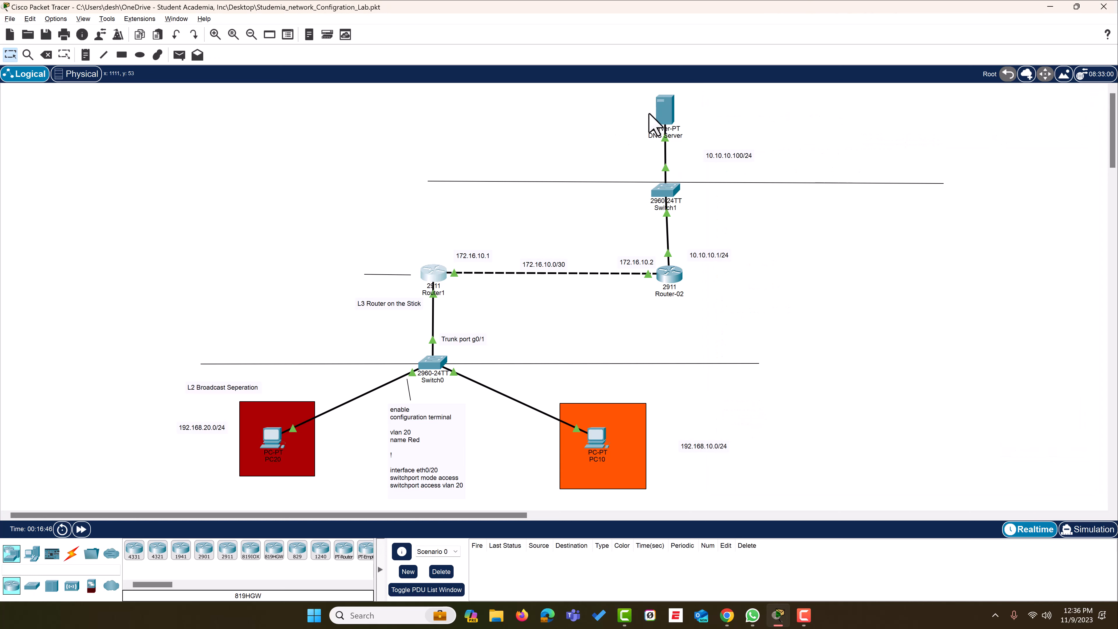
Open the DNS Server's AAA service settings and switch the service On
click(665, 110)
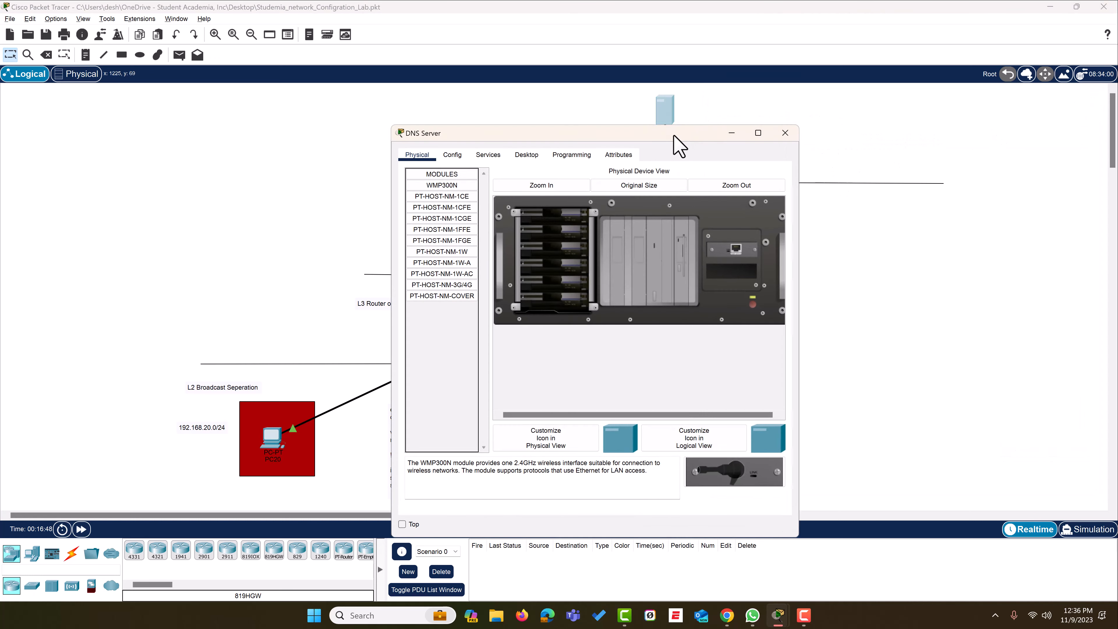
drag(673, 135, 1000, 101)
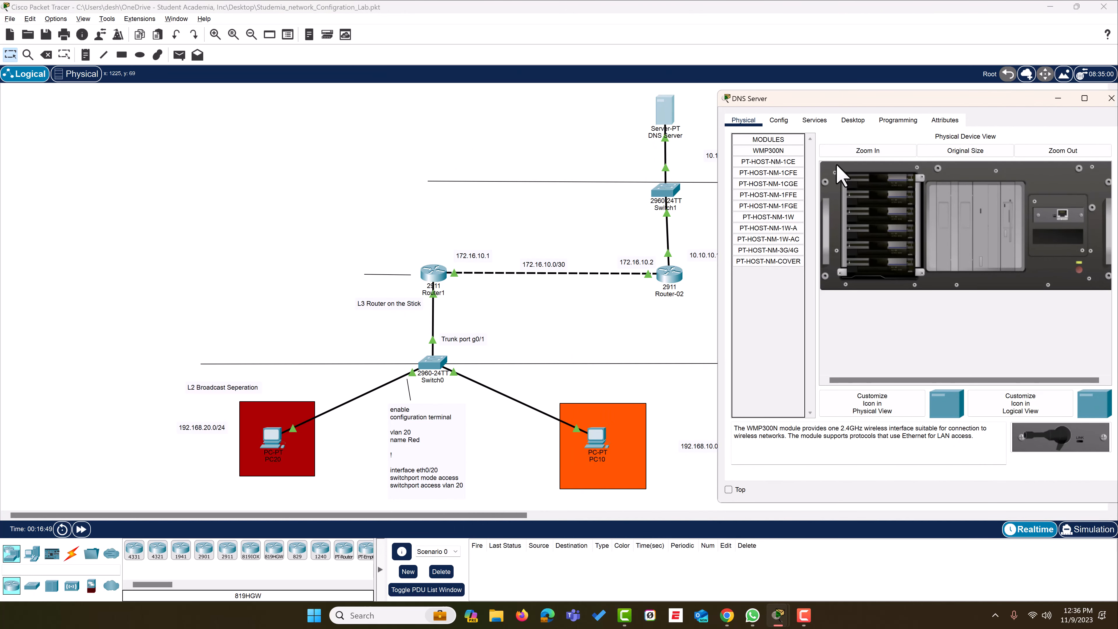
click(815, 121)
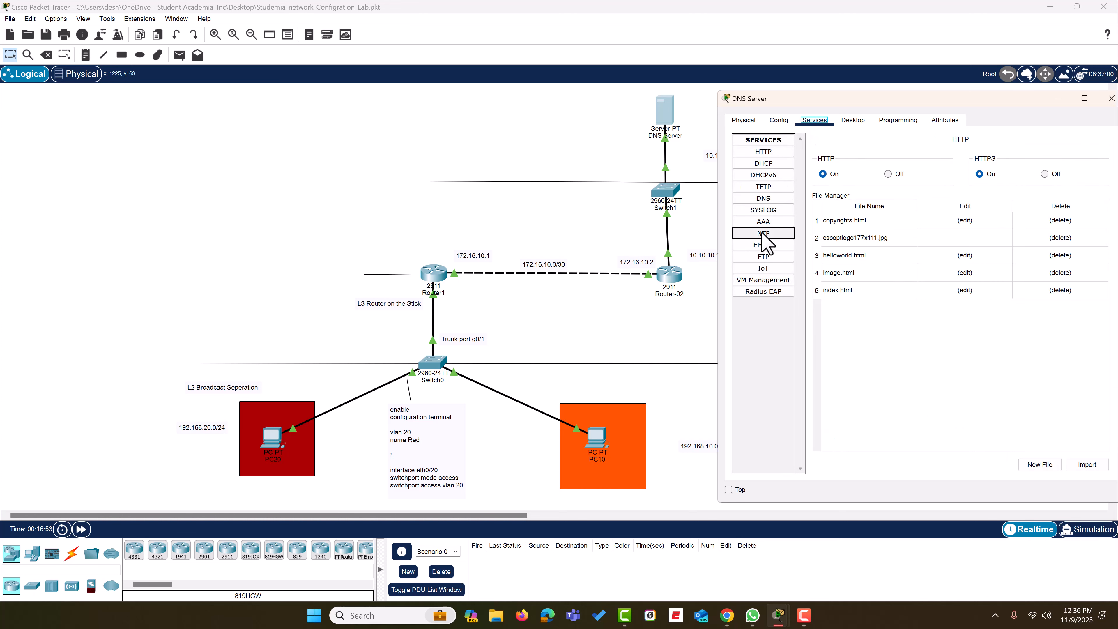
click(767, 223)
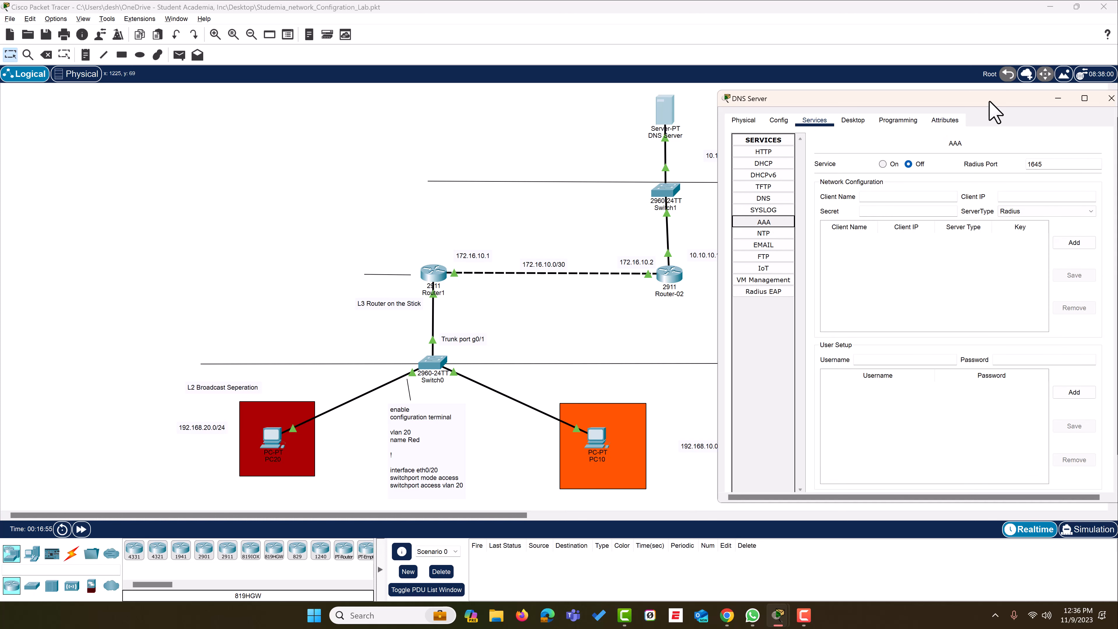
drag(993, 100, 827, 97)
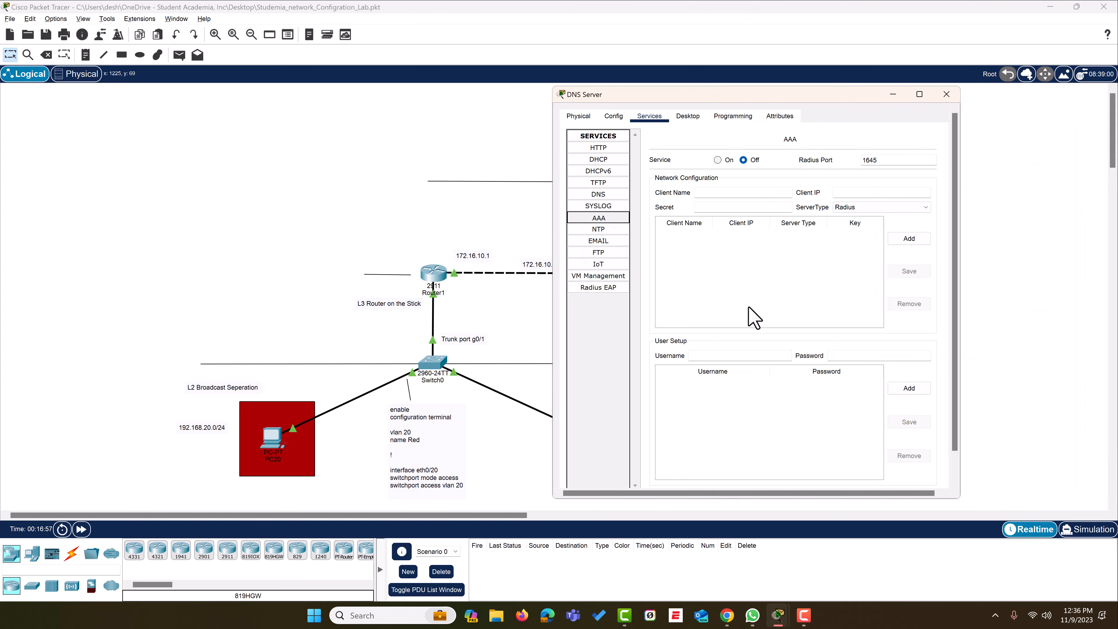
click(717, 161)
Add Router1 at 172.16.10.1 as a Radius AAA client with a shared secret
click(724, 195)
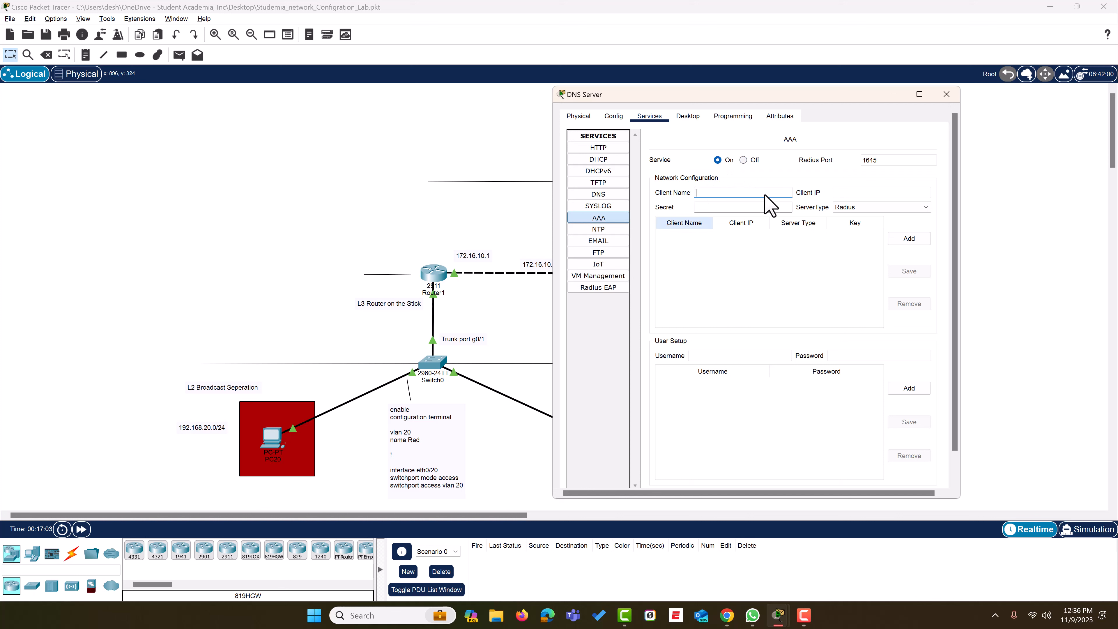
text(R)
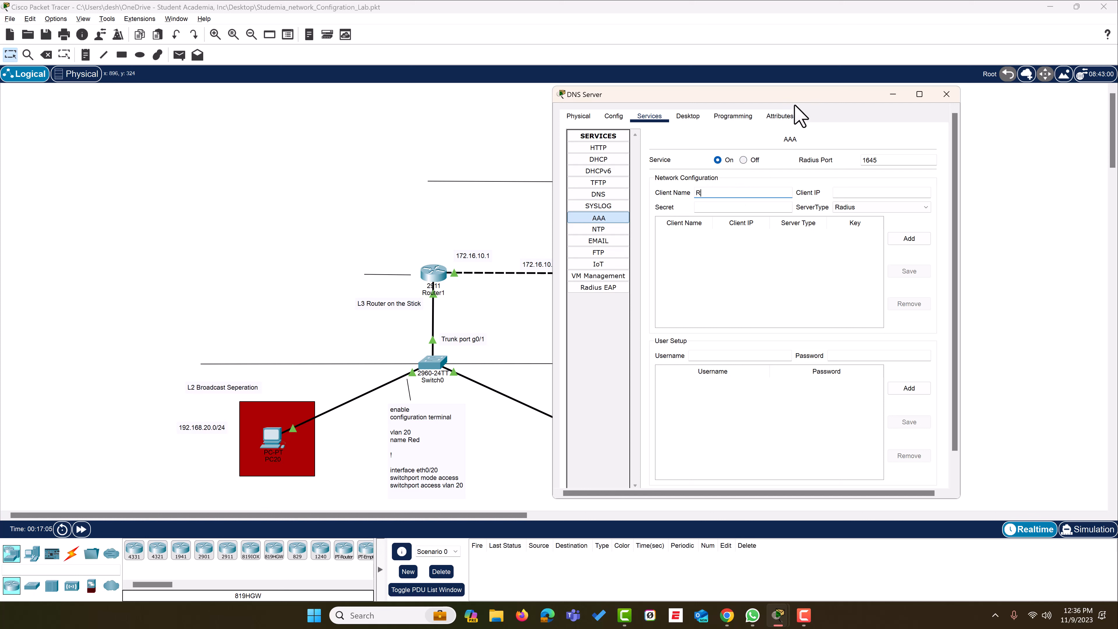
text(outer1)
click(851, 193)
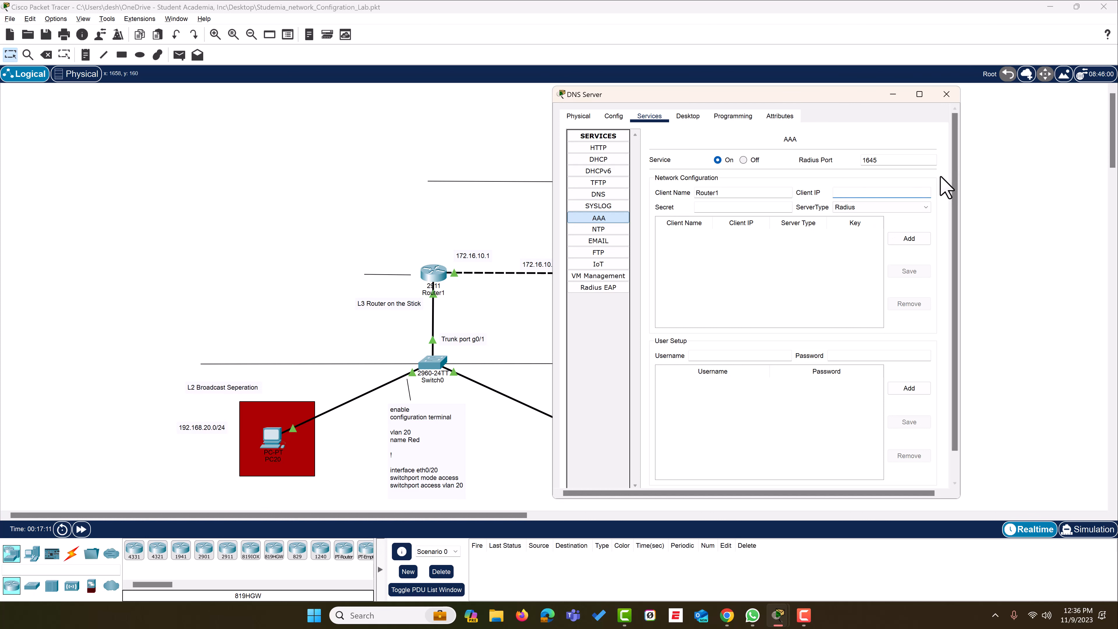
text(172.16.10.1)
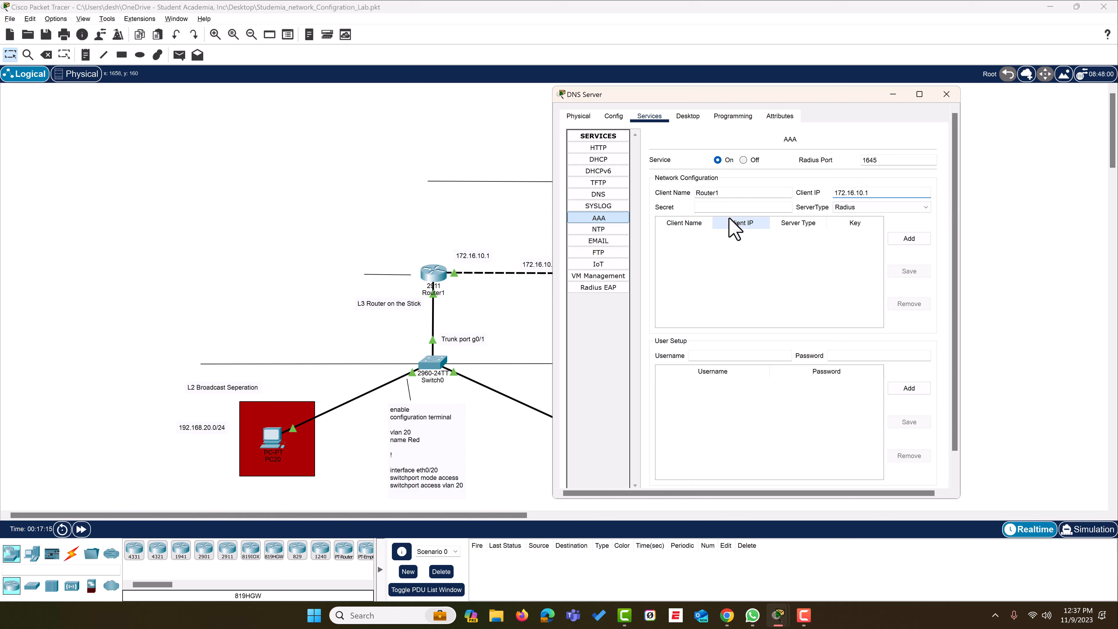
click(737, 207)
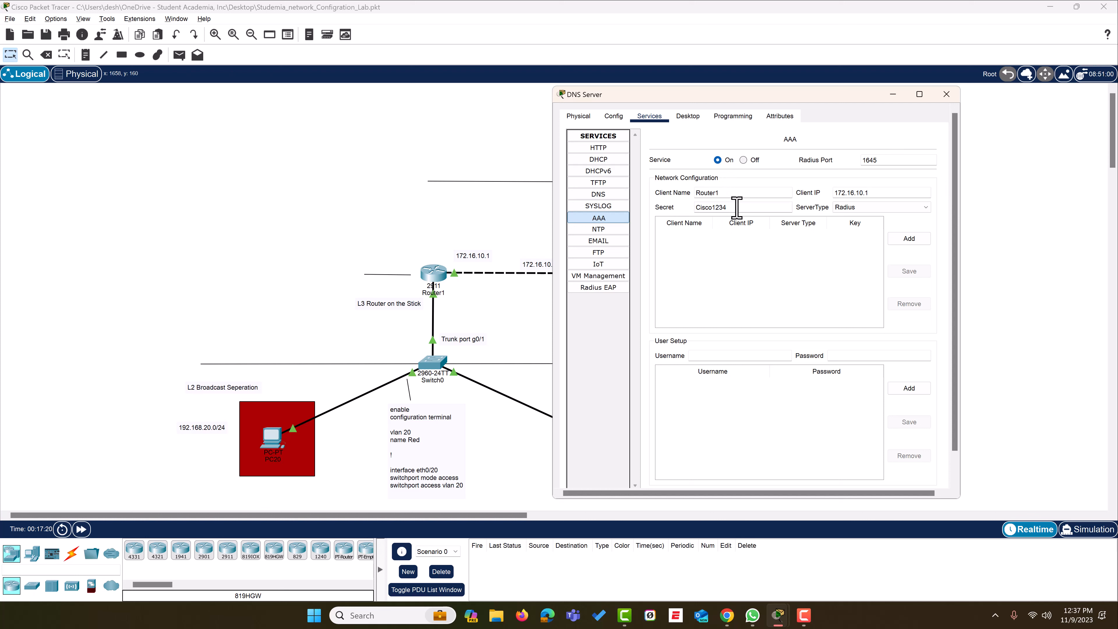
drag(726, 207, 701, 207)
click(883, 209)
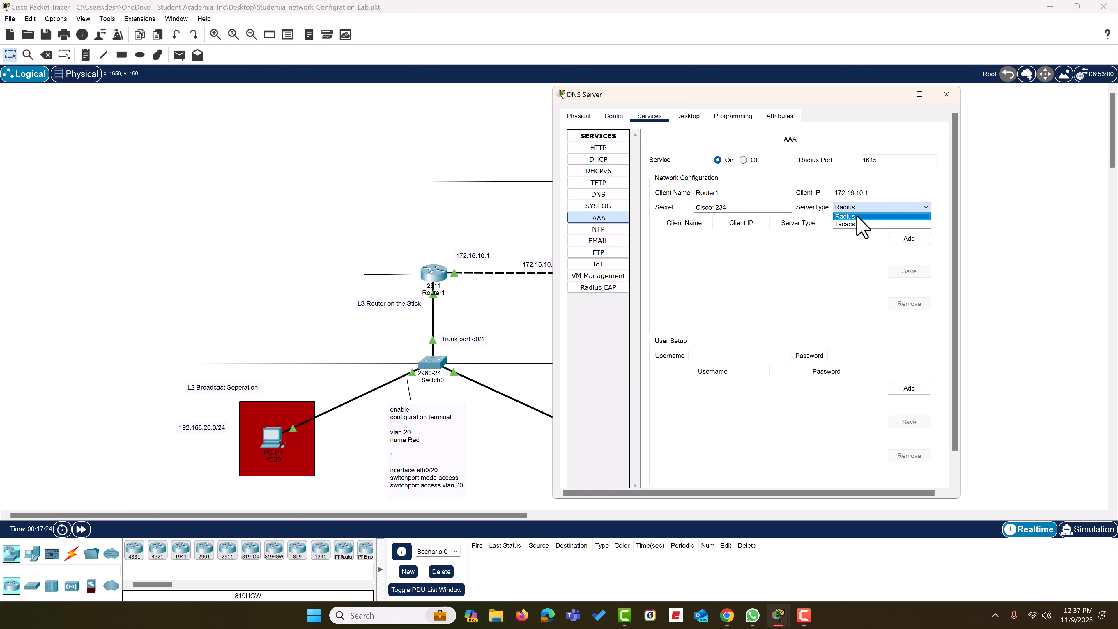
click(858, 215)
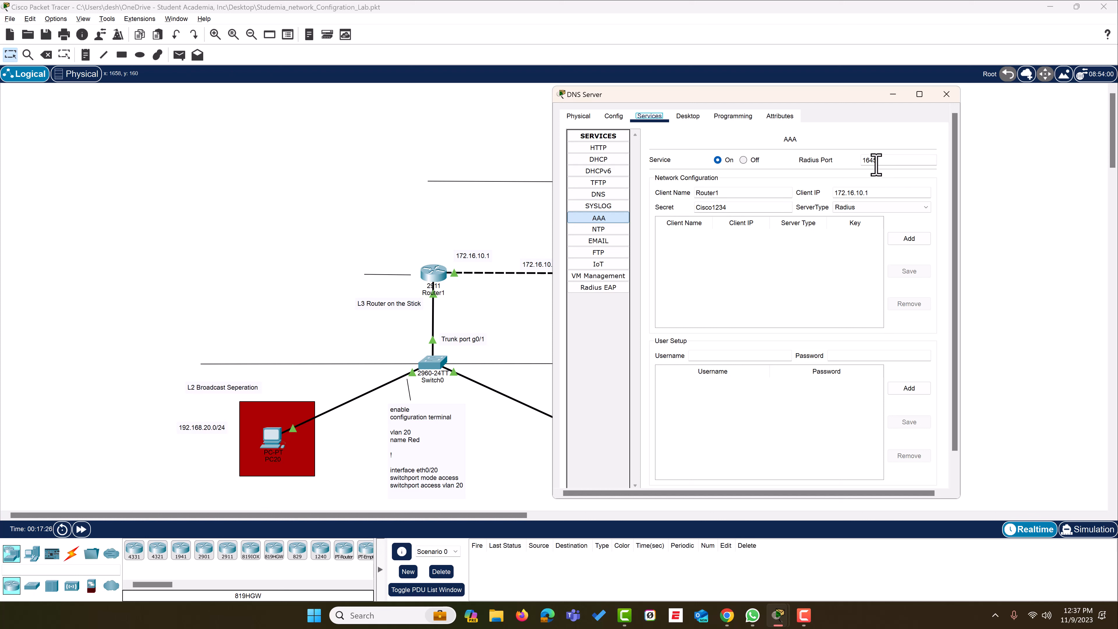
click(914, 240)
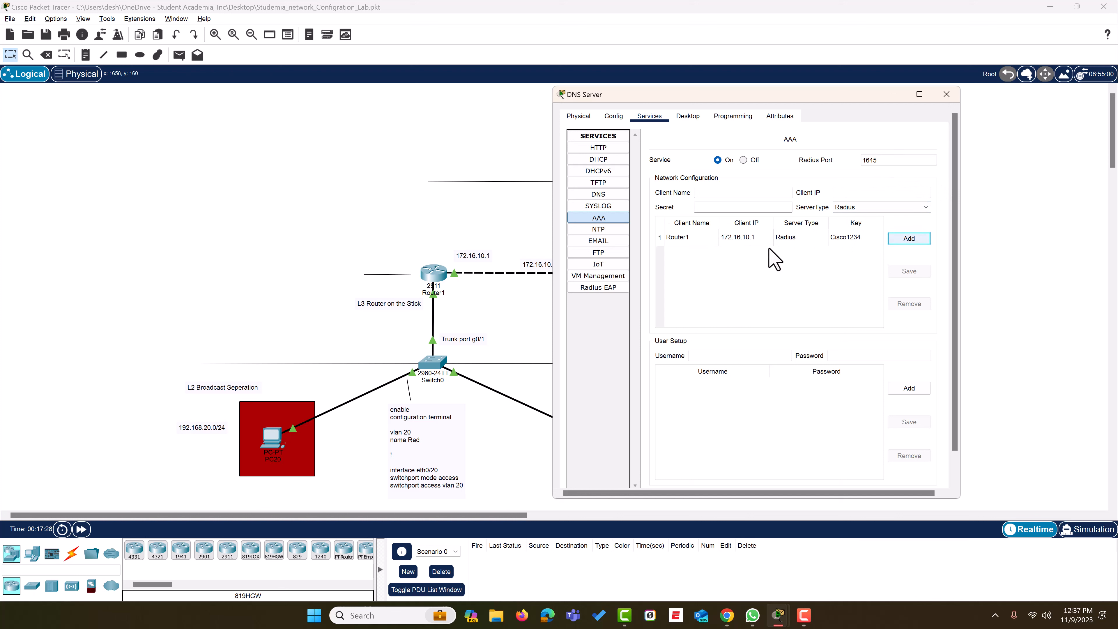
Add AAA user 'dt' with its login password to the server's user list
click(705, 357)
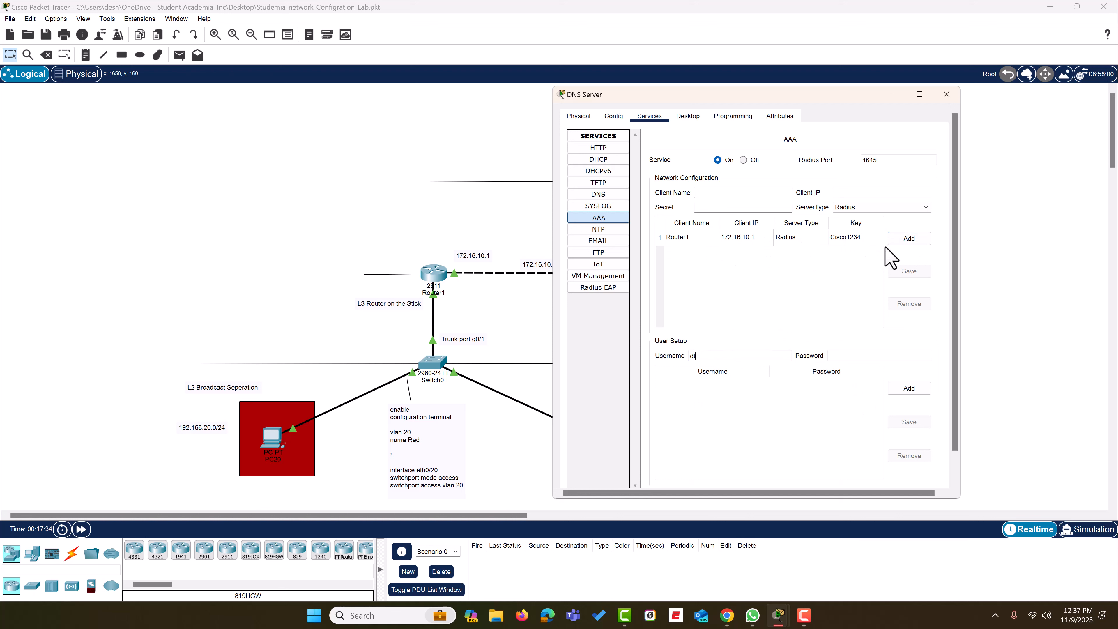
text(dt)
click(919, 357)
text(P@ssword123)
click(943, 347)
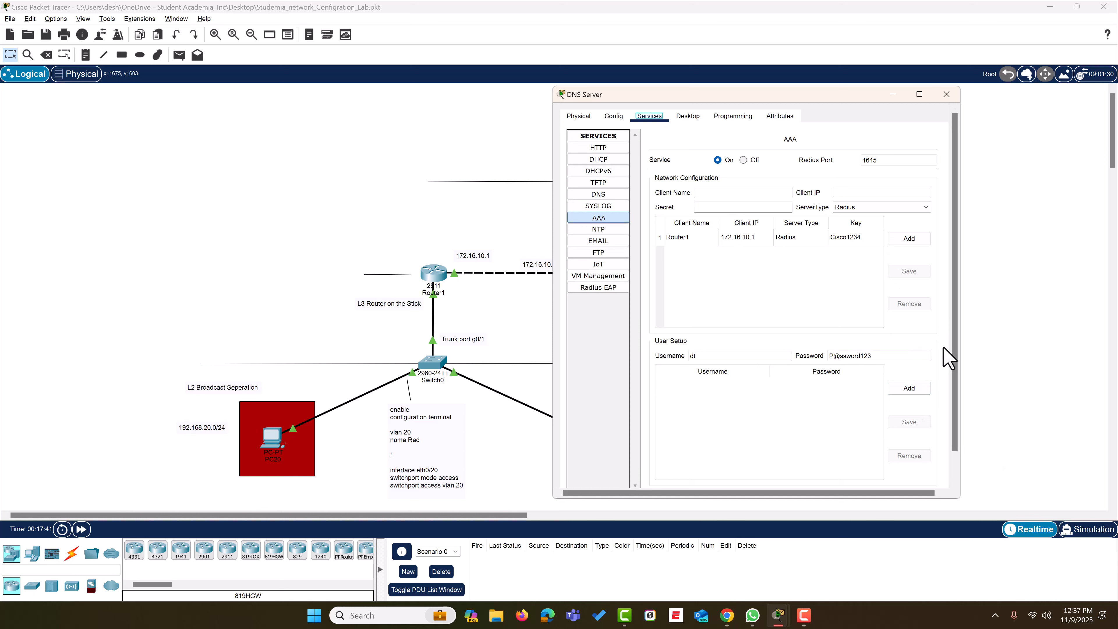
click(918, 389)
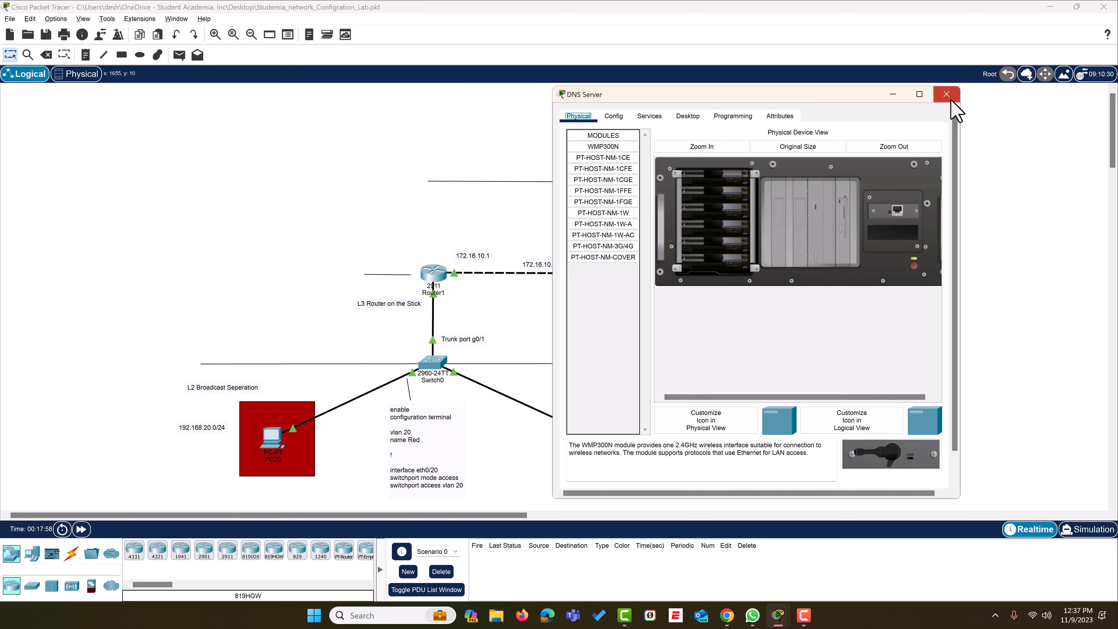
Close the server window and enter global configuration mode in Router1's CLI with 'conf t'
click(950, 100)
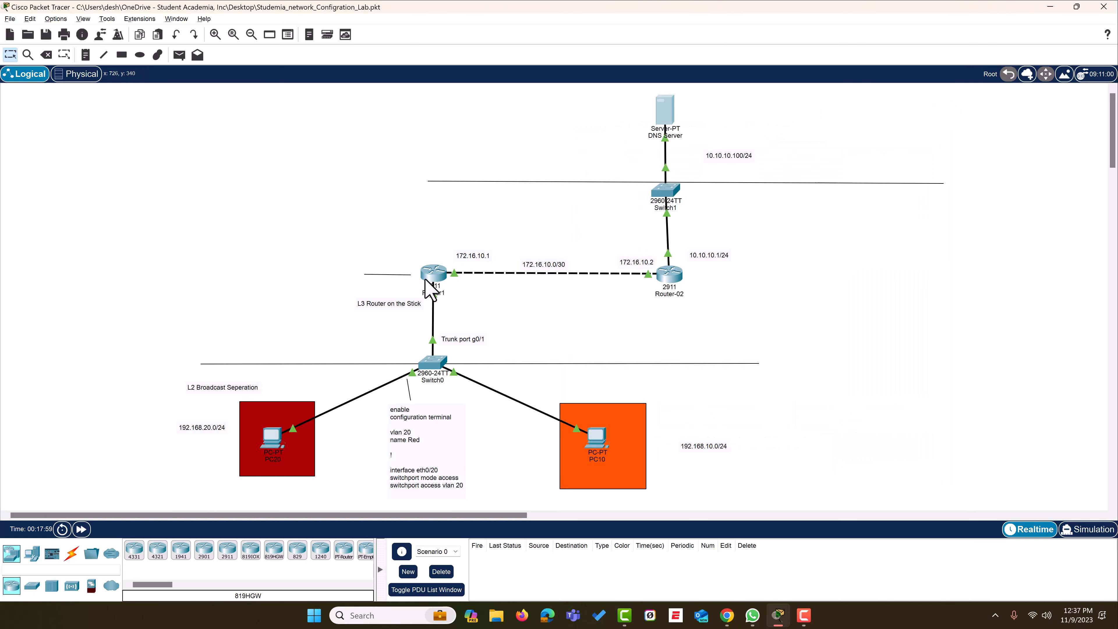
click(434, 275)
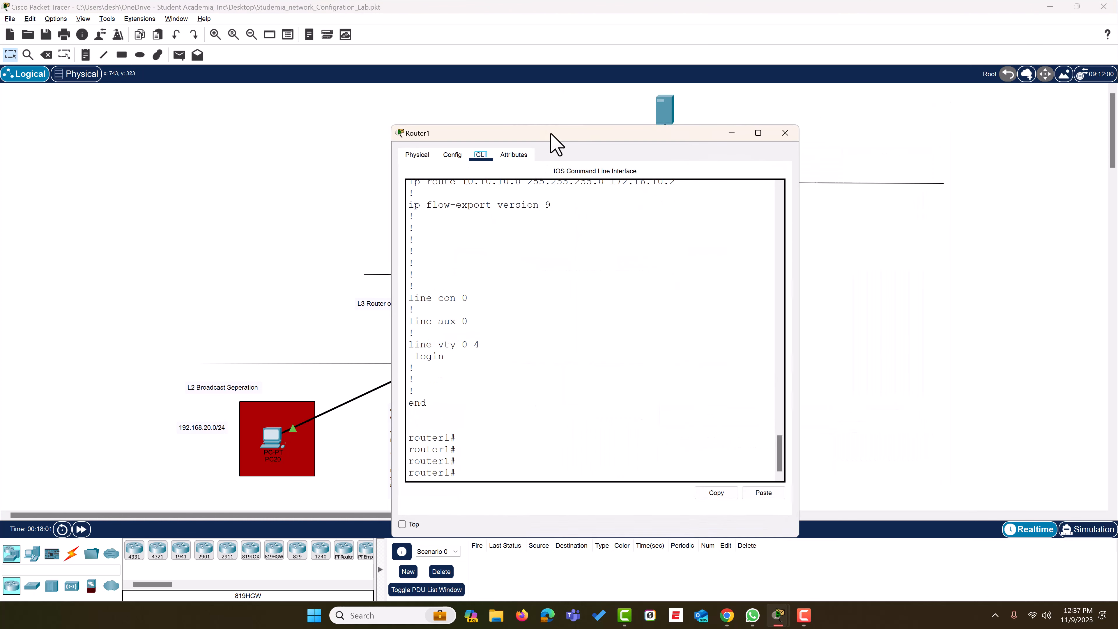
drag(551, 140, 814, 78)
click(775, 415)
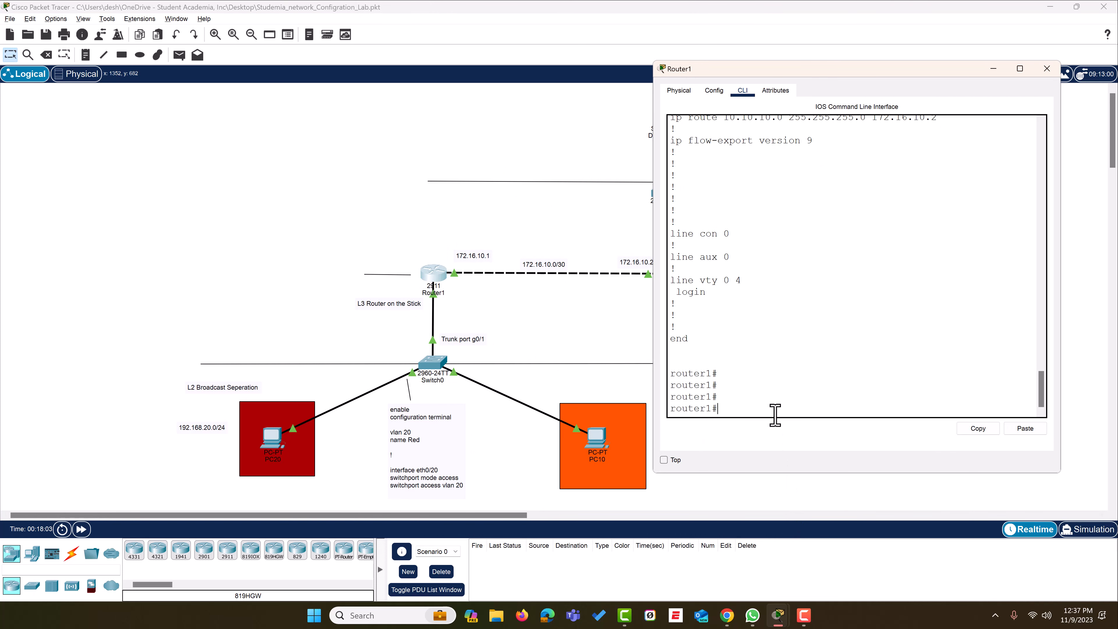
text(conf t)
key(Tab)
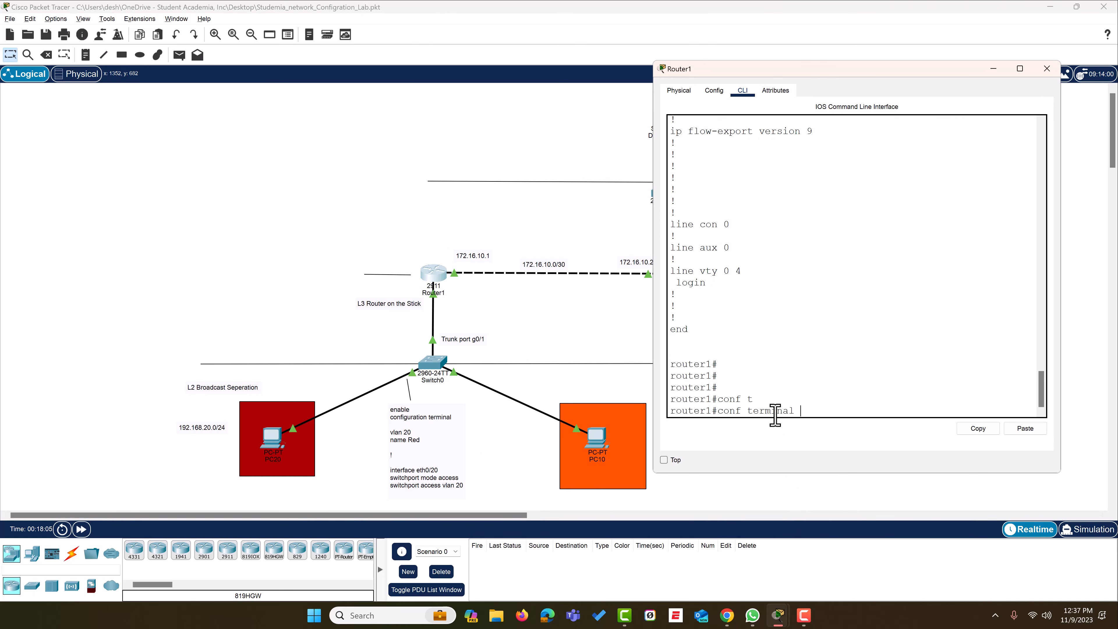
key(Return)
key(Return)
Enable 'aaa new-model', then start 'aaa authentication' after checking the options with ?
key(Return)
key(Return)
key(Return)
key(Return)
key(Return)
key(Return)
key(Return)
key(Return)
key(Return)
key(Return)
key(Return)
key(Return)
key(Return)
key(Return)
key(Return)
key(Return)
key(Return)
key(Return)
key(Return)
key(Return)
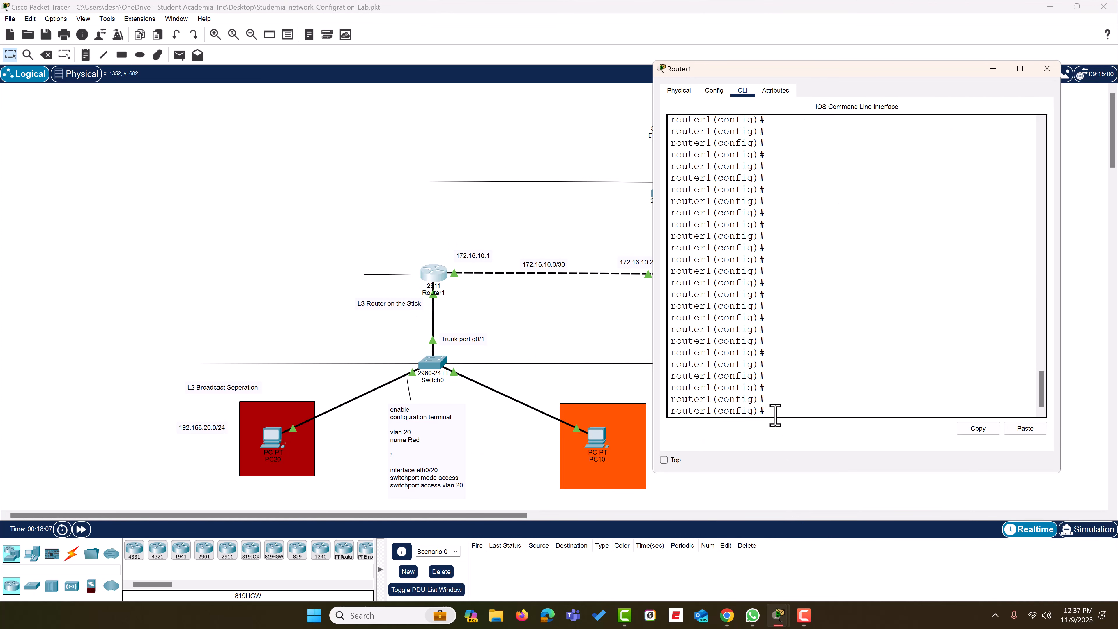
text(aaa new)
key(Tab)
key(Return)
key(Return)
key(Return)
key(Return)
key(Return)
key(Return)
key(Return)
key(Return)
key(Return)
key(Return)
key(Return)
key(Return)
key(Return)
key(Return)
key(Return)
key(Return)
key(Return)
key(Return)
key(Return)
key(Return)
key(Return)
key(Return)
text(aaa auth)
key(Tab)
key(BackSpace)
key(BackSpace)
key(BackSpace)
key(BackSpace)
text(?)
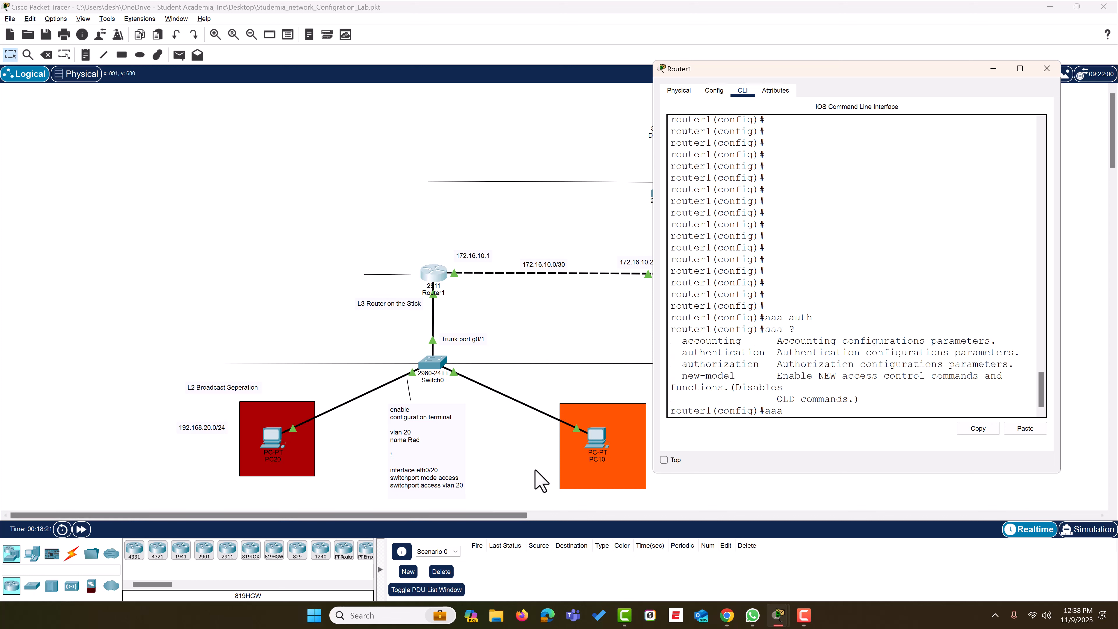
drag(772, 362, 678, 354)
click(793, 407)
text(authen)
key(Tab)
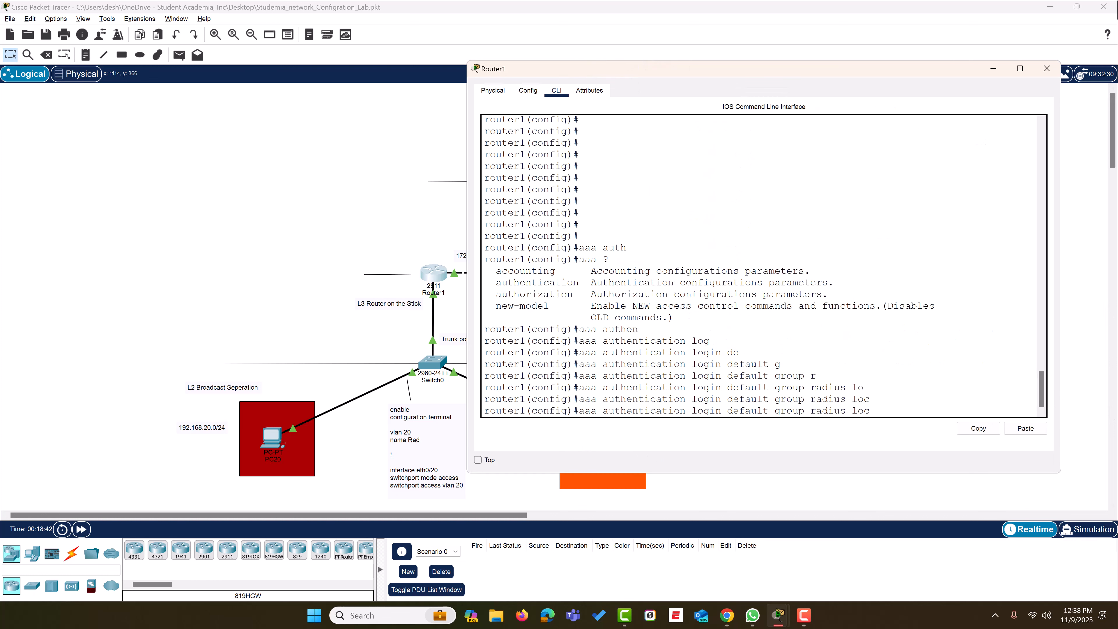
Set login authentication to 'group radius local' and enable authentication to 'group radius enable'
key(BackSpace)
key(BackSpace)
text(?)
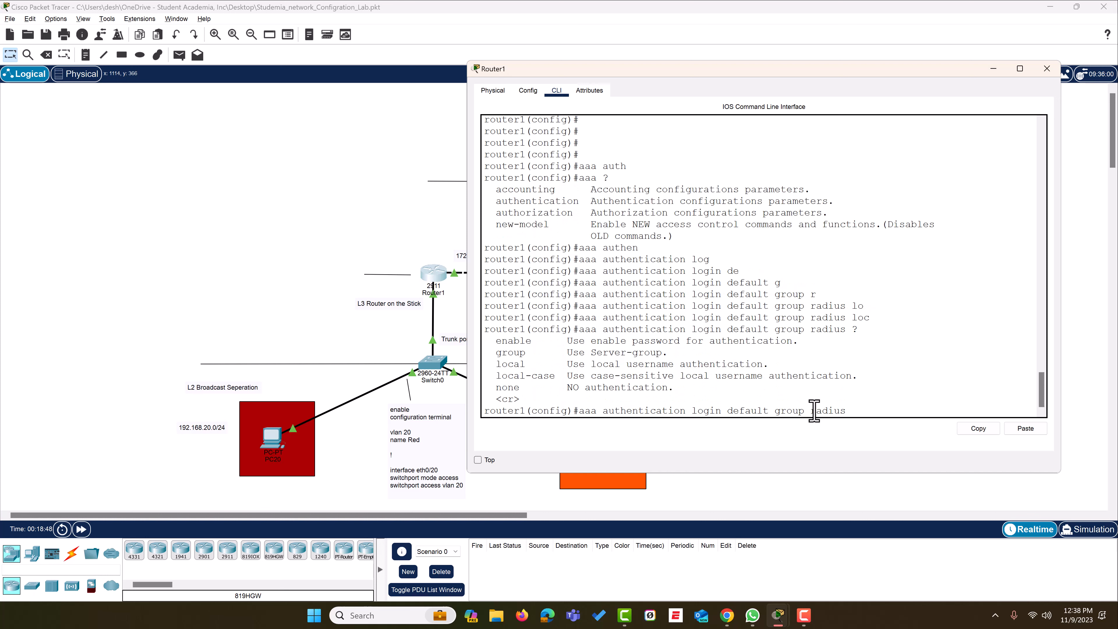
drag(812, 410, 856, 411)
click(534, 368)
text(loca)
key(Tab)
text(l)
key(Return)
key(Return)
key(Return)
key(Return)
key(Return)
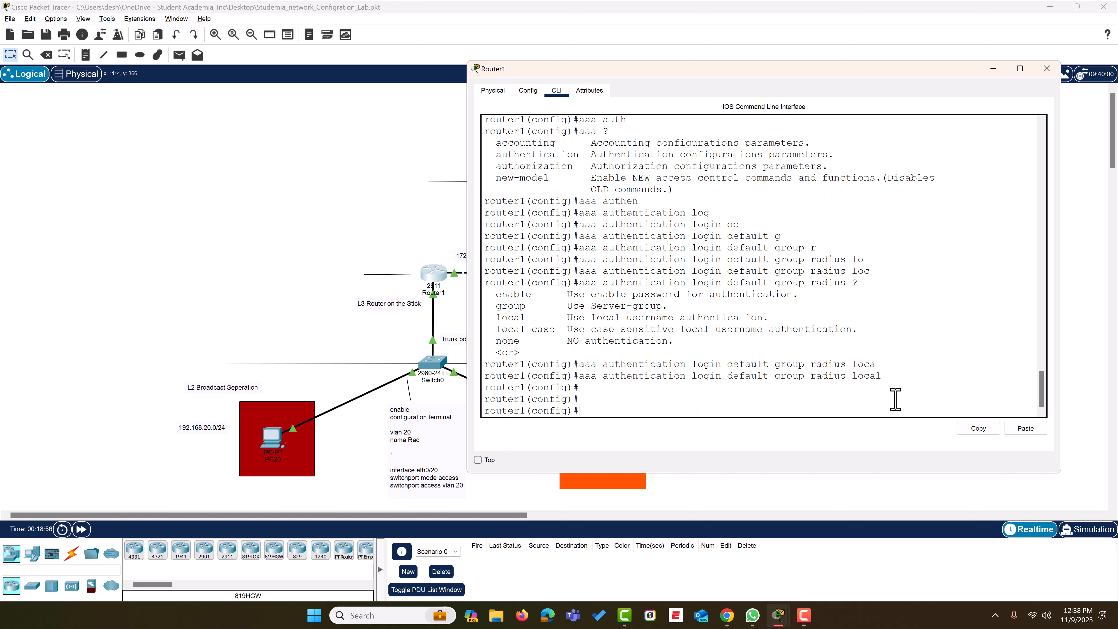
text(aaa)
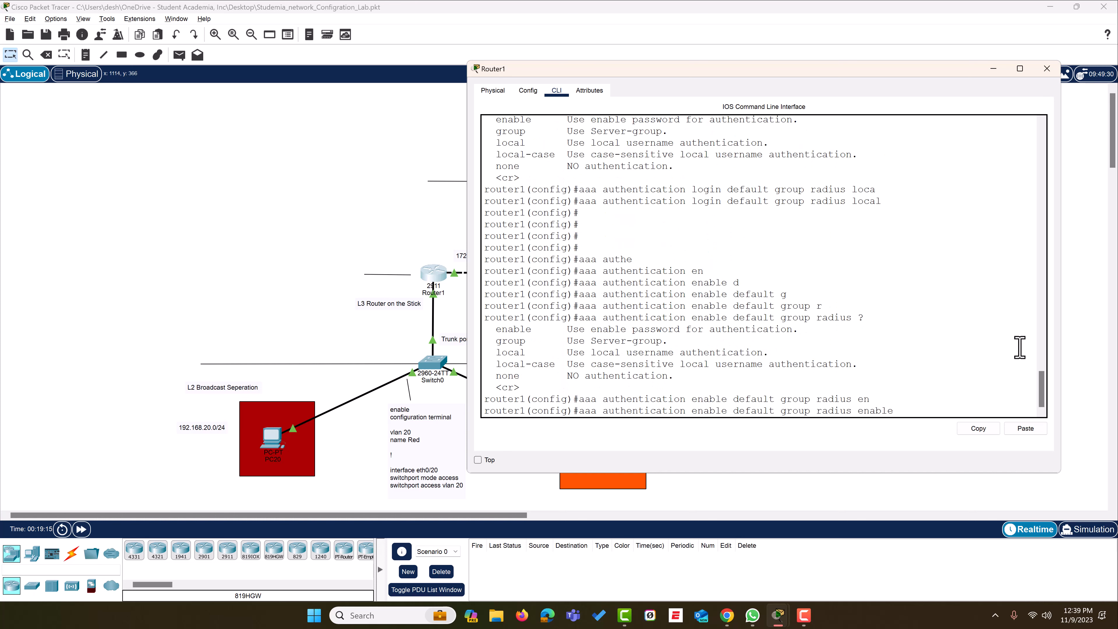
key(Return)
key(Return)
key(Return)
key(Return)
key(Return)
key(Return)
key(Return)
key(Return)
key(Return)
key(Return)
key(Return)
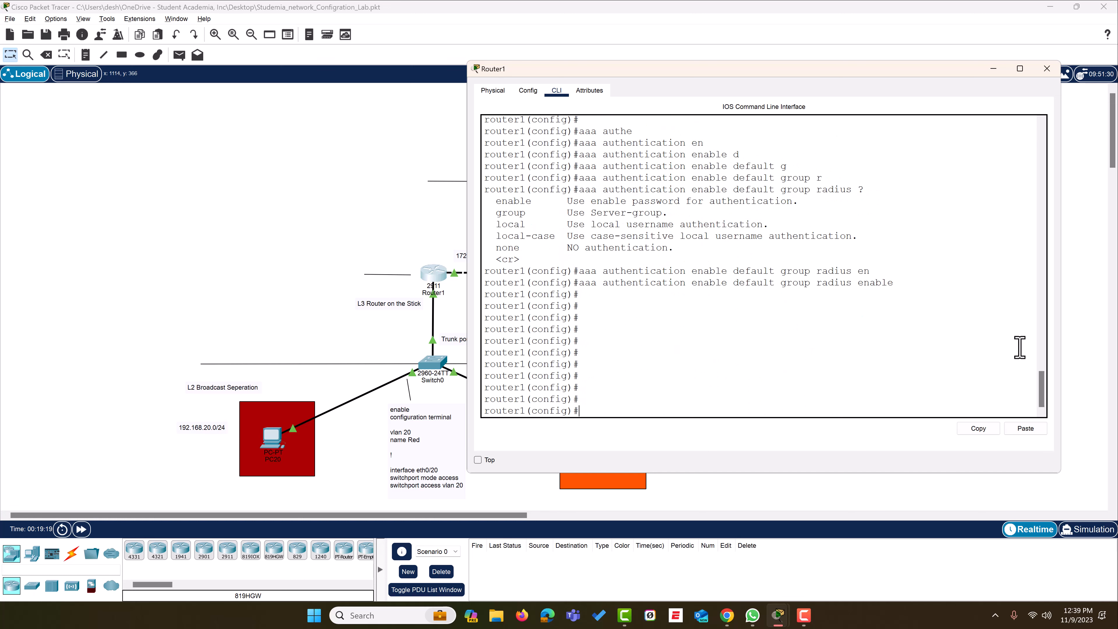
Enter 'aaa authorization exec default group radius', checking each keyword with ? and Tab
text(now authro)
key(BackSpace)
key(BackSpace)
key(BackSpace)
key(BackSpace)
key(BackSpace)
key(BackSpace)
key(BackSpace)
key(BackSpace)
key(BackSpace)
key(BackSpace)
text(aaa ?auth)
key(Tab)
text(o)
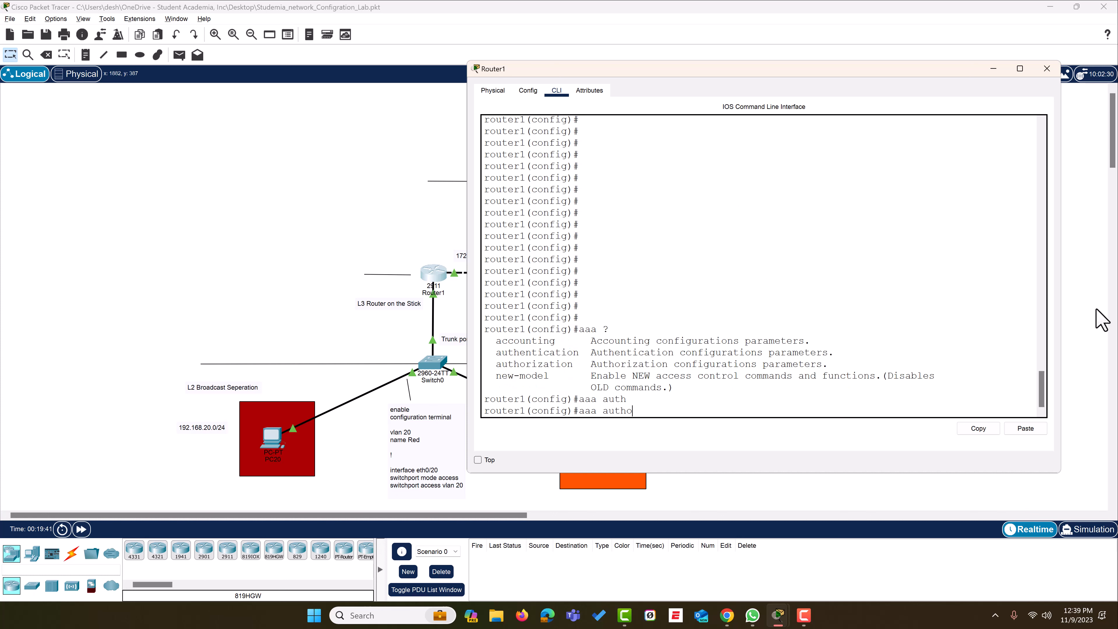
text(r)
key(Tab)
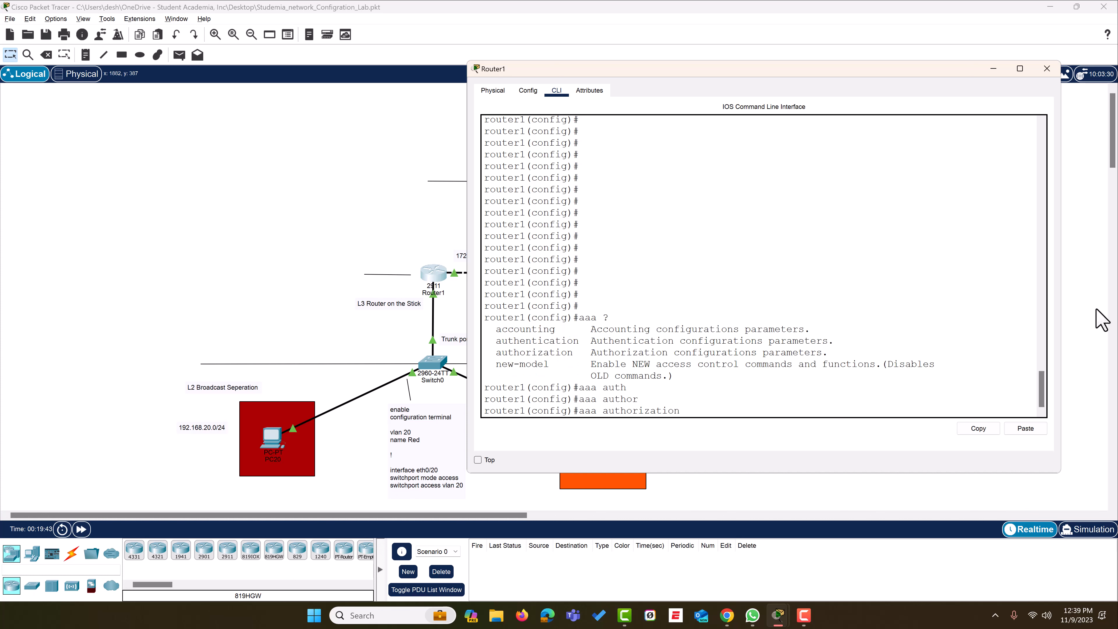
text(ex)
key(Tab)
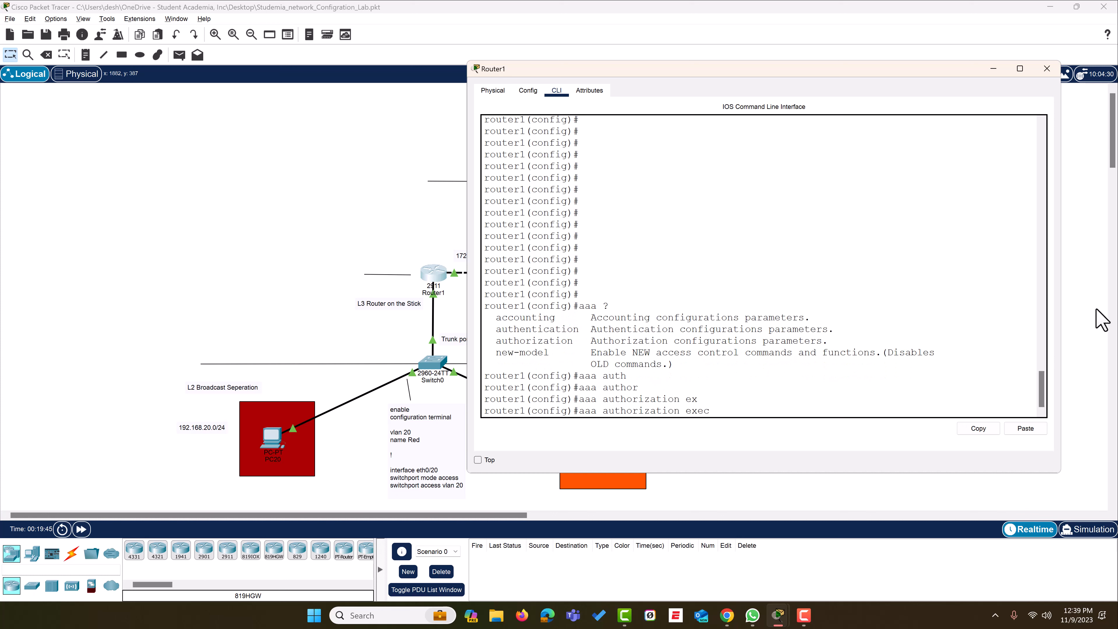
text(?)
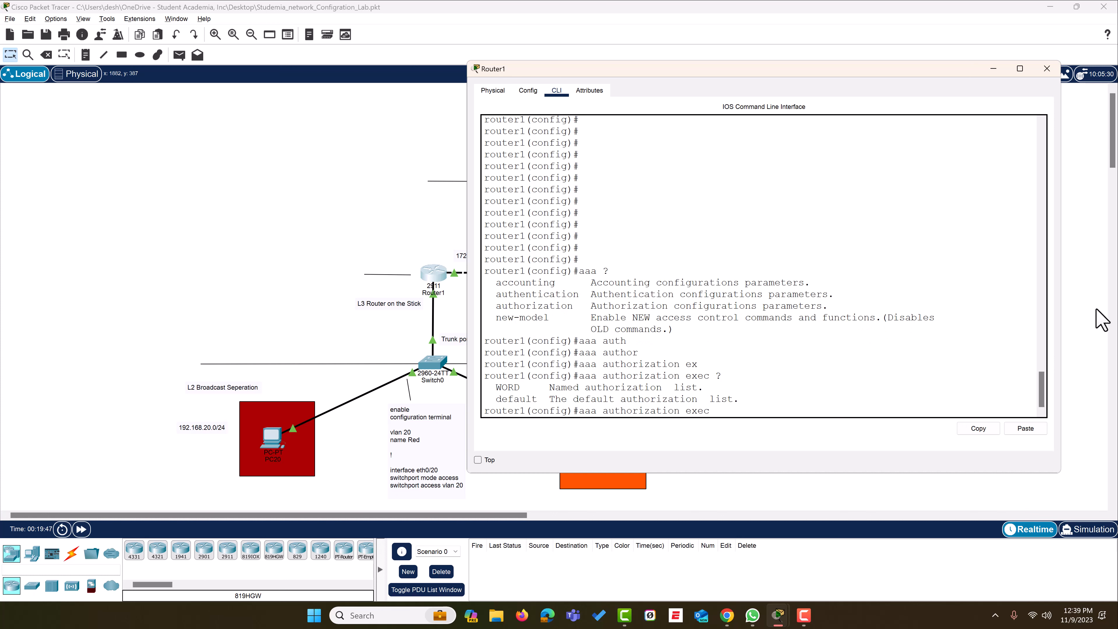
text(de)
key(Tab)
text(g)
key(Tab)
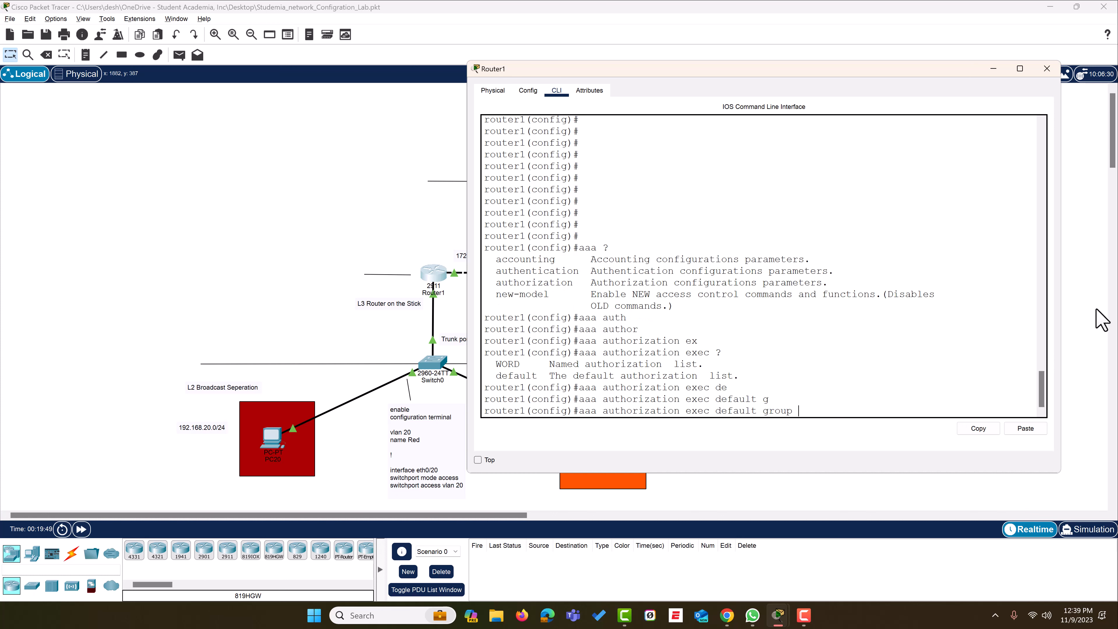
text(?)
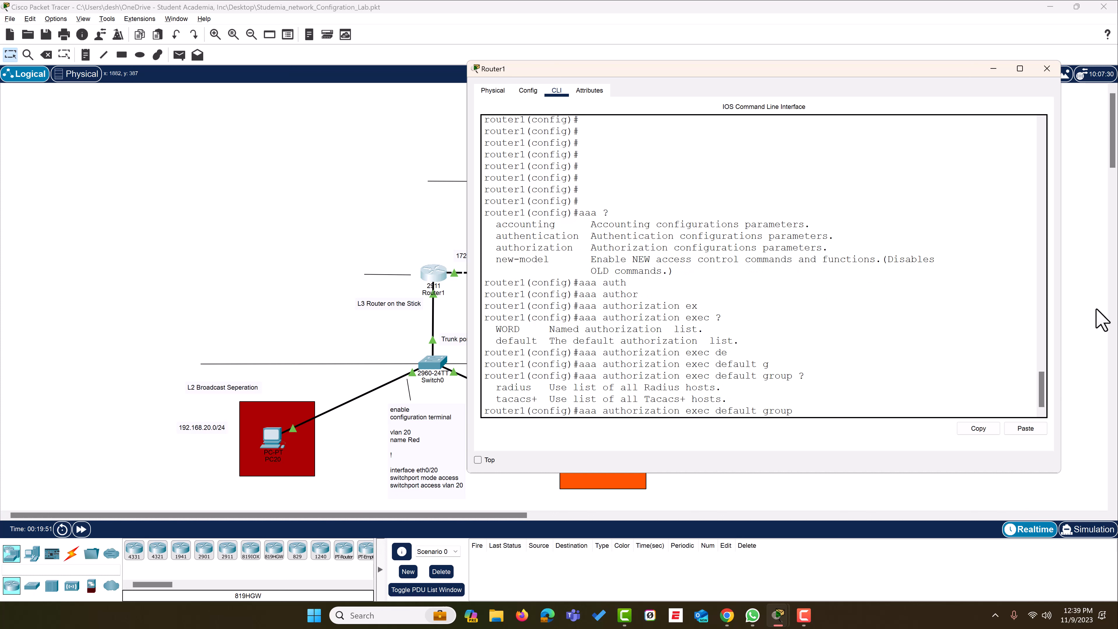
text(r)
key(Tab)
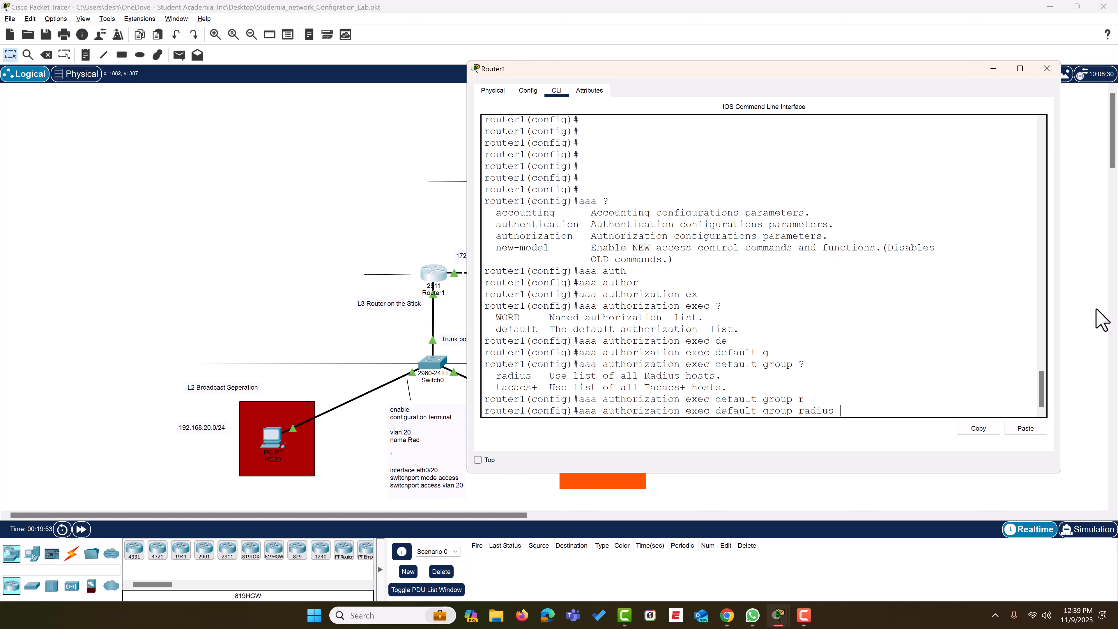
text(?)
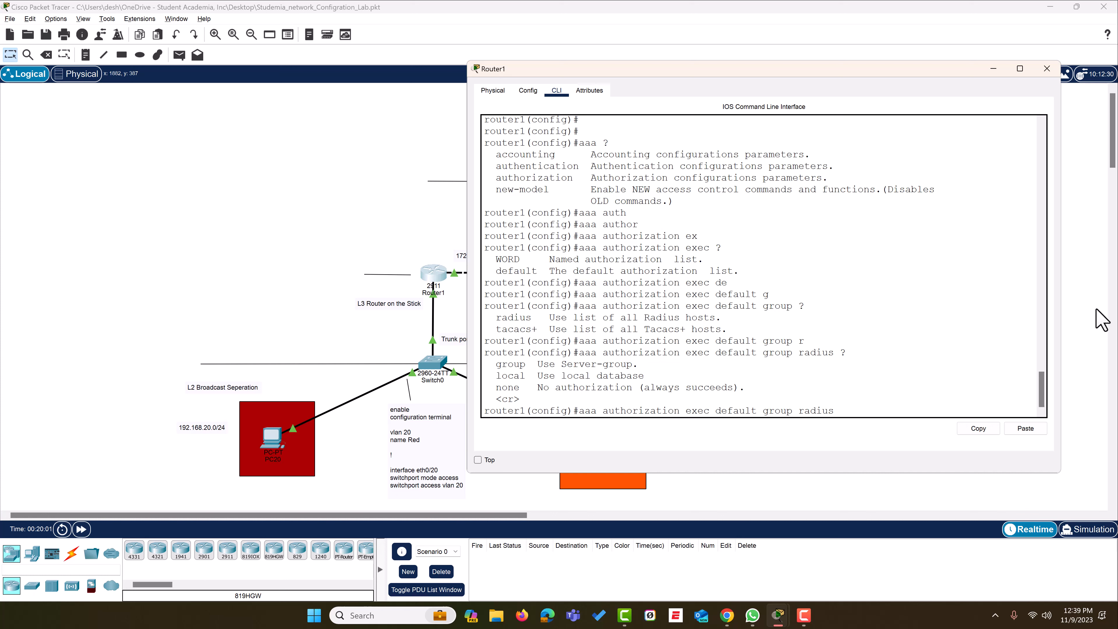
text(?)
key(Return)
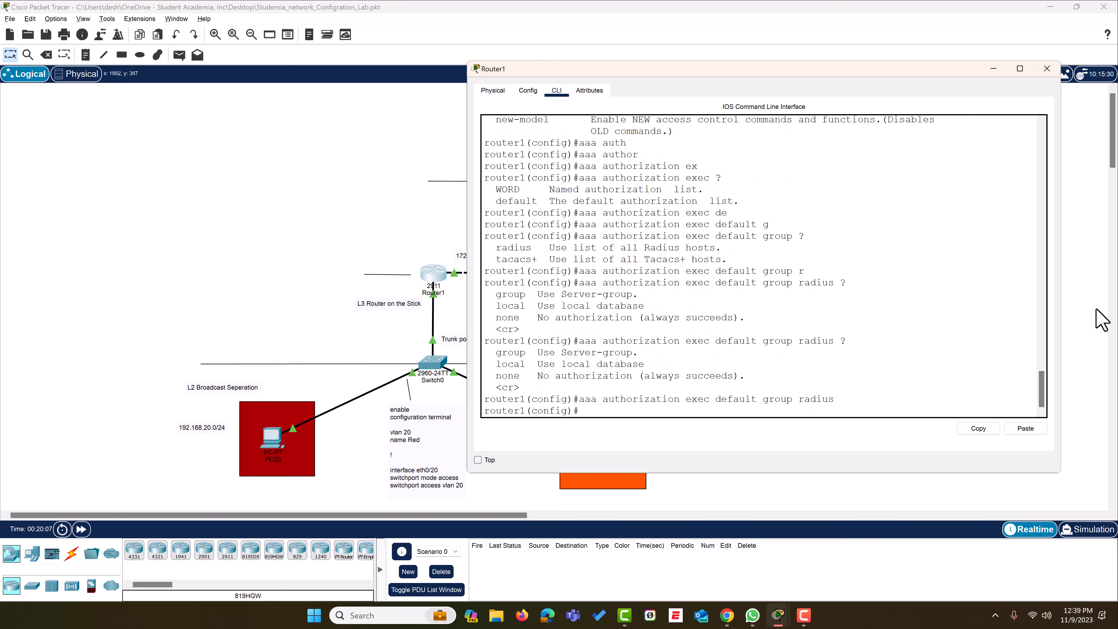
key(Return)
key(Return)
key(Return)
key(Return)
key(Return)
key(Return)
key(Return)
key(Return)
key(Return)
key(Return)
key(Return)
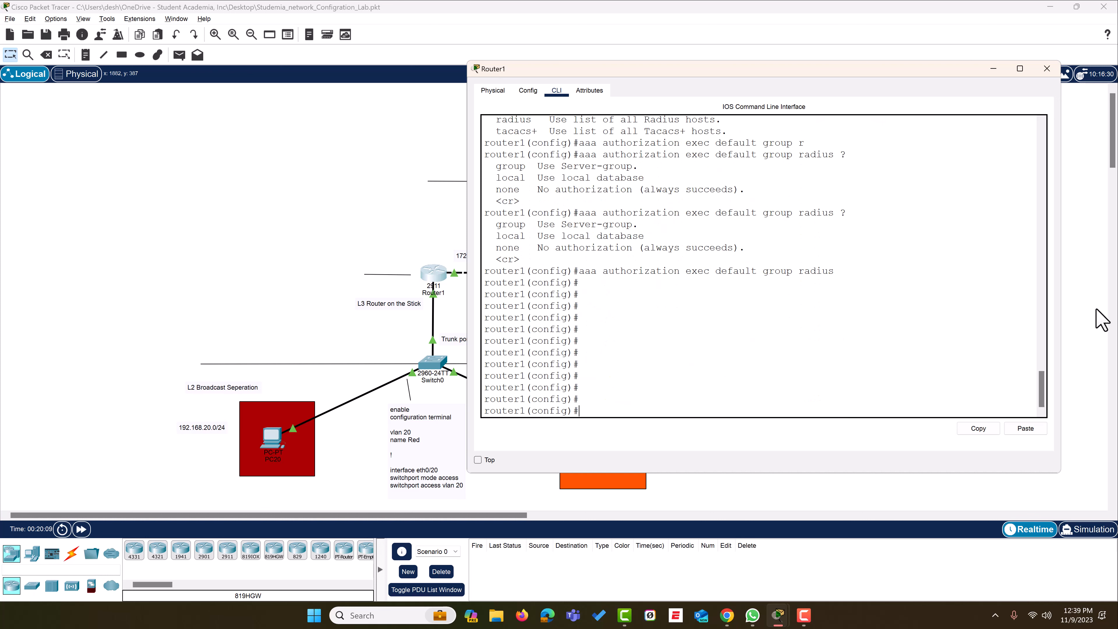
Start another 'aaa' command and list its options with ?
text(now )
text(aaa )
text(setup)
key(BackSpace)
key(BackSpace)
key(BackSpace)
key(BackSpace)
key(BackSpace)
key(BackSpace)
key(BackSpace)
key(BackSpace)
key(BackSpace)
key(BackSpace)
key(BackSpace)
key(BackSpace)
key(BackSpace)
text(aaa ?)
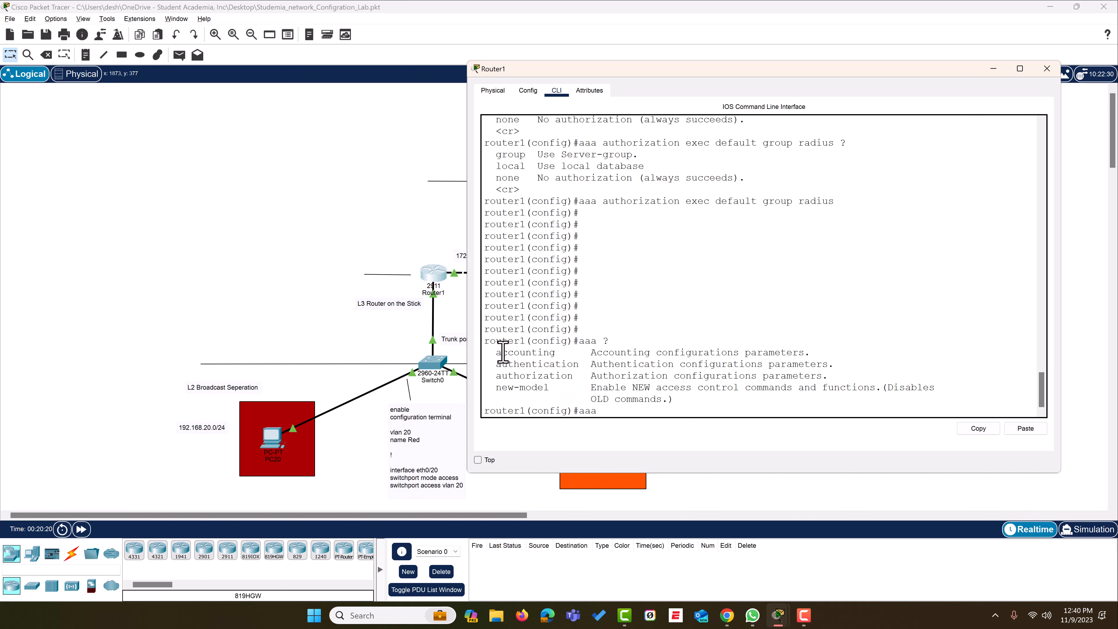
Begin 'aaa accounting exec default' and list the available record options with ?
drag(567, 352, 491, 352)
text(acc)
key(Tab)
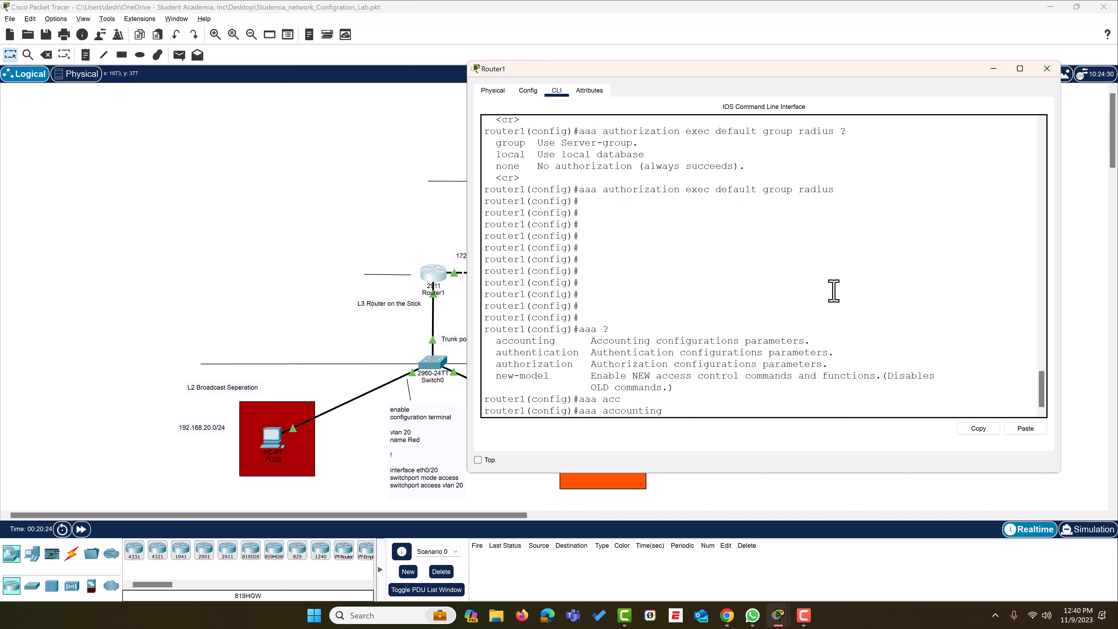
text(ex)
key(Tab)
text(de)
key(Tab)
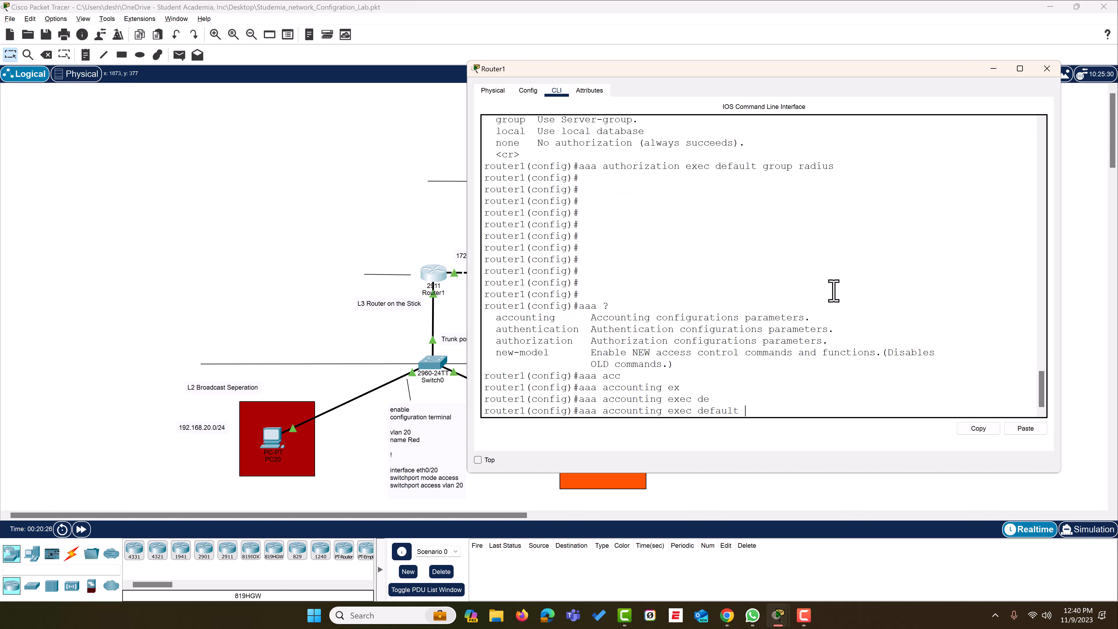
text(st)
key(Tab)
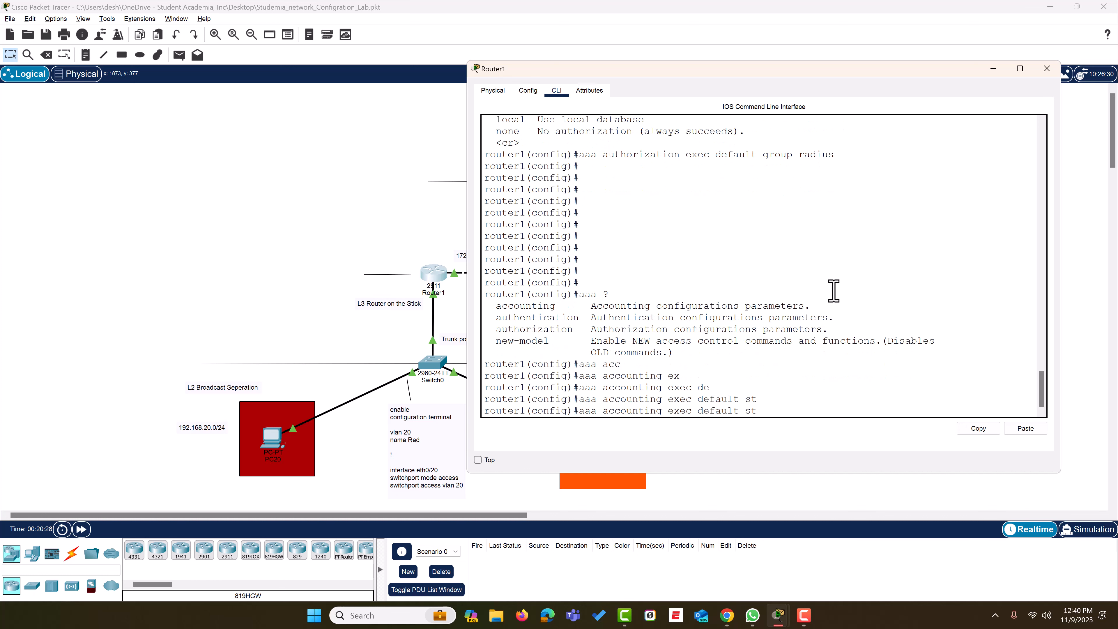
text(?)
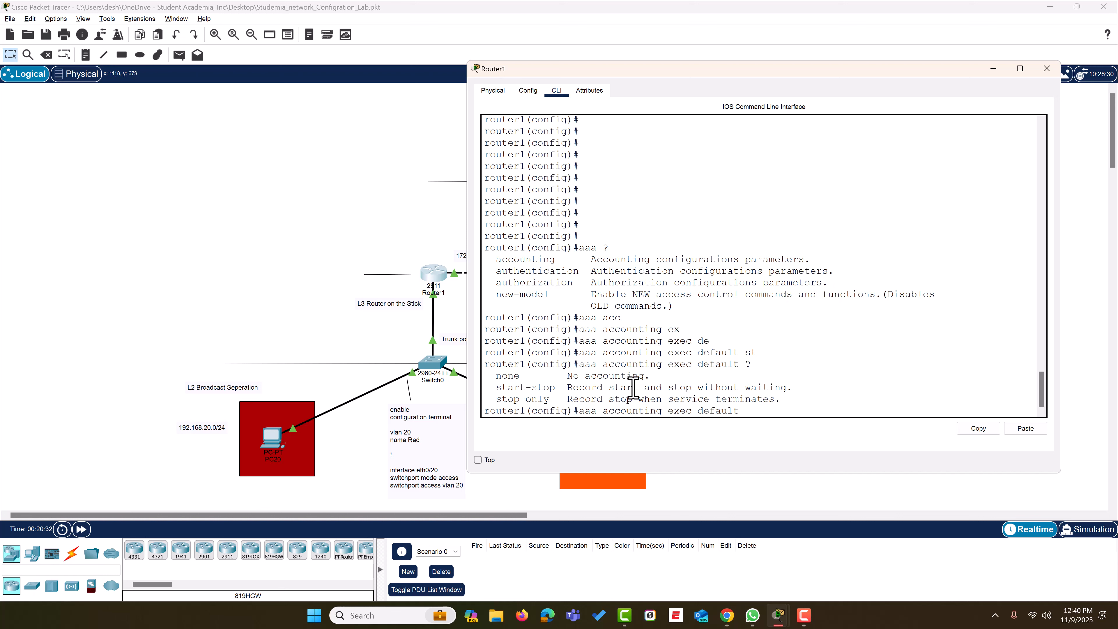
Complete the command with 'start-stop group radius' and apply it
drag(639, 388, 575, 388)
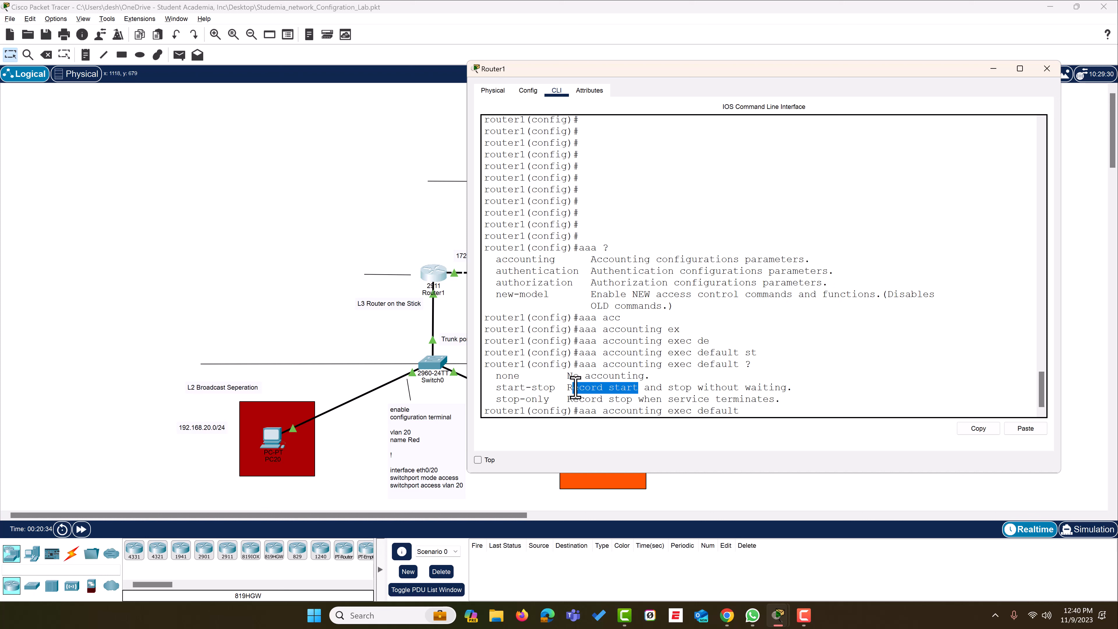
drag(673, 388, 796, 390)
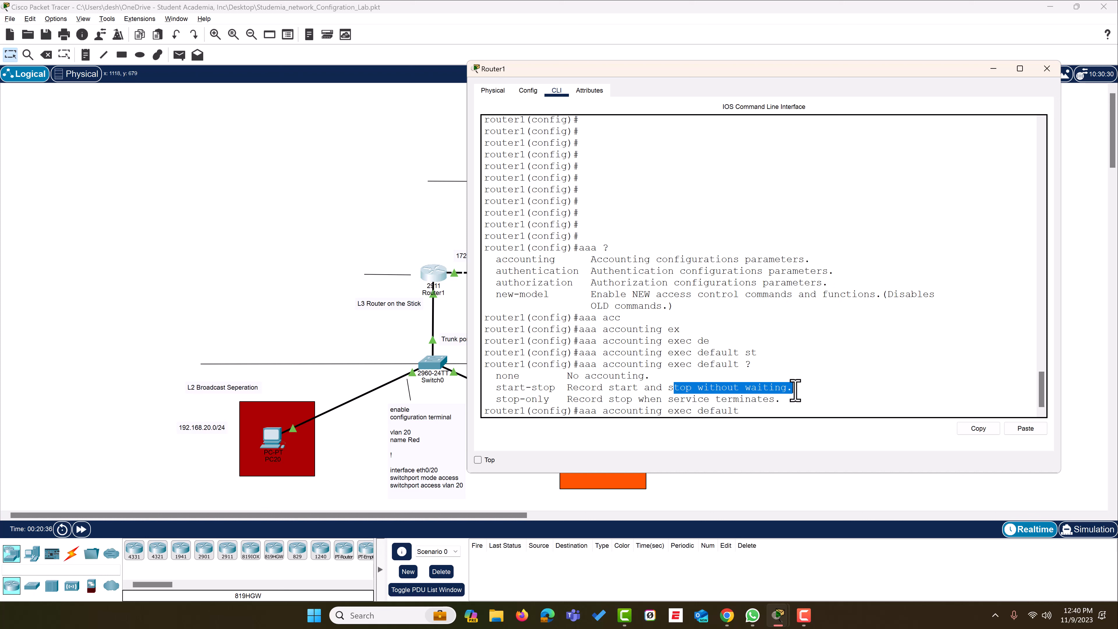
click(928, 376)
text(st)
key(Tab)
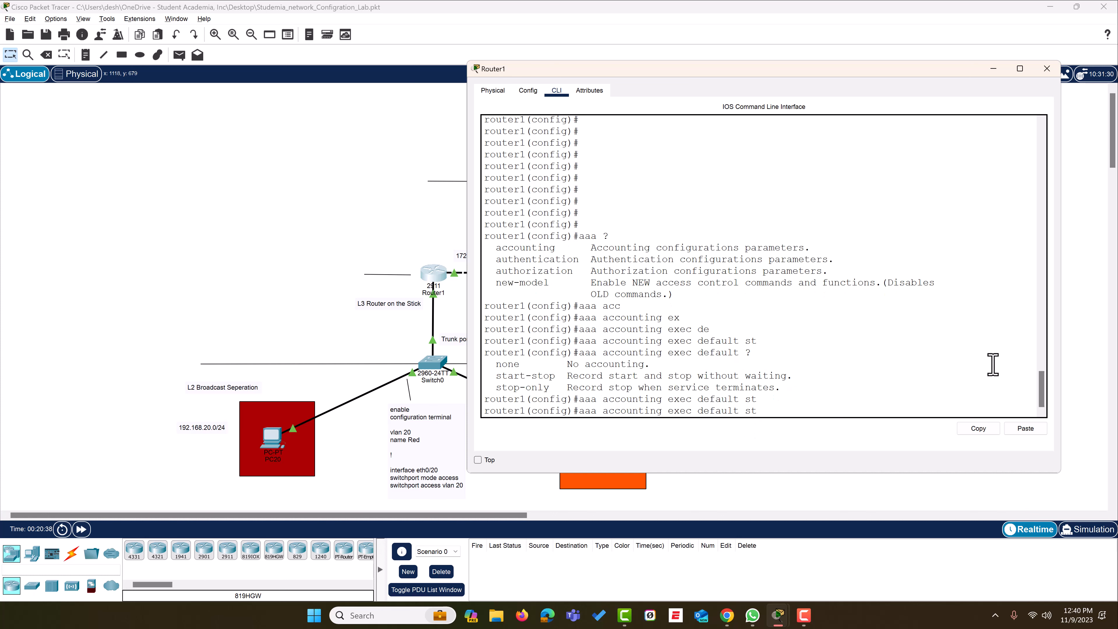
text(ar)
key(Tab)
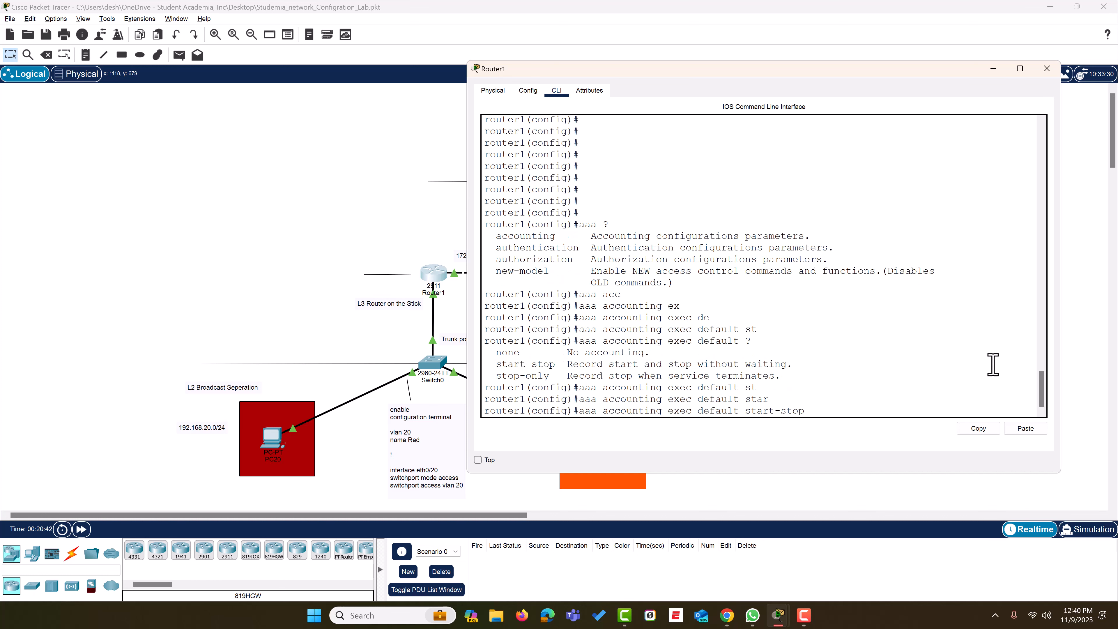
text(?)
text( gr)
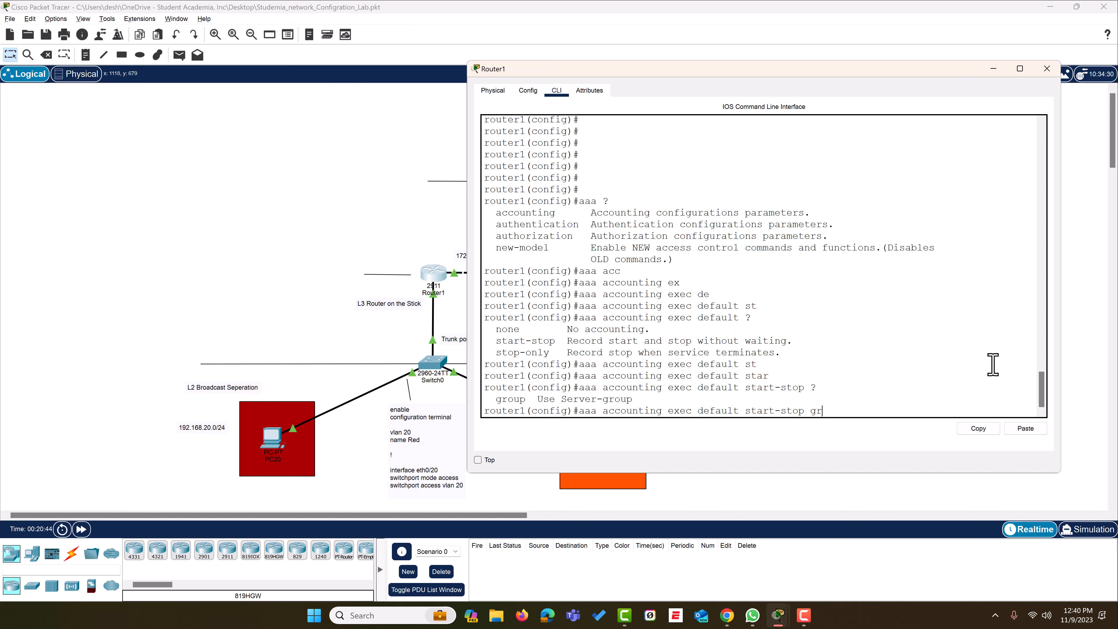
key(Tab)
text(?)
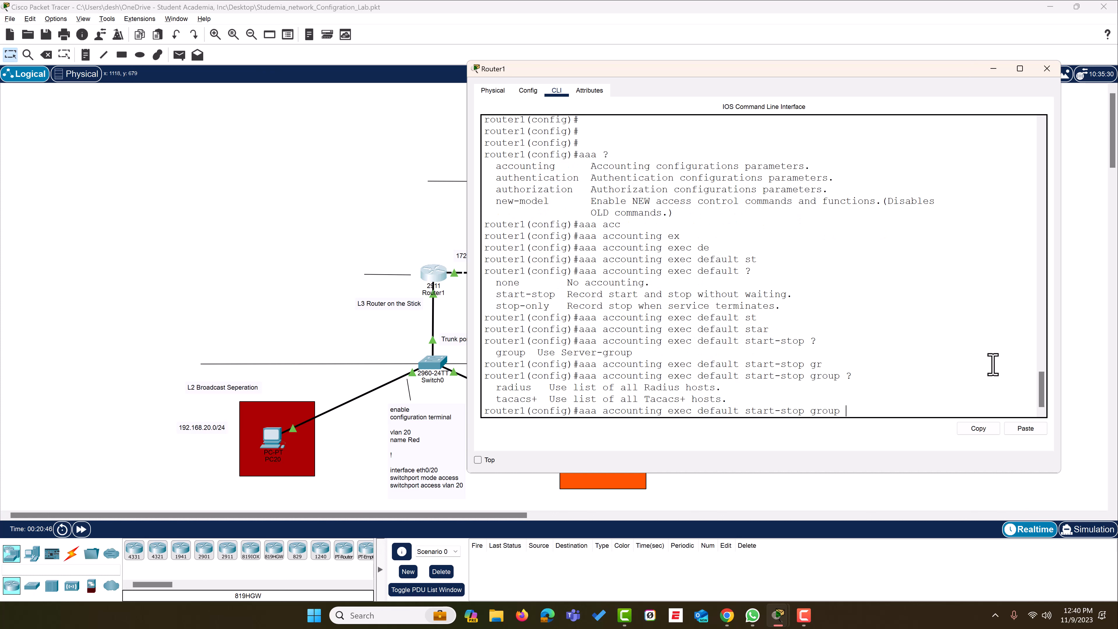
text(r)
key(Tab)
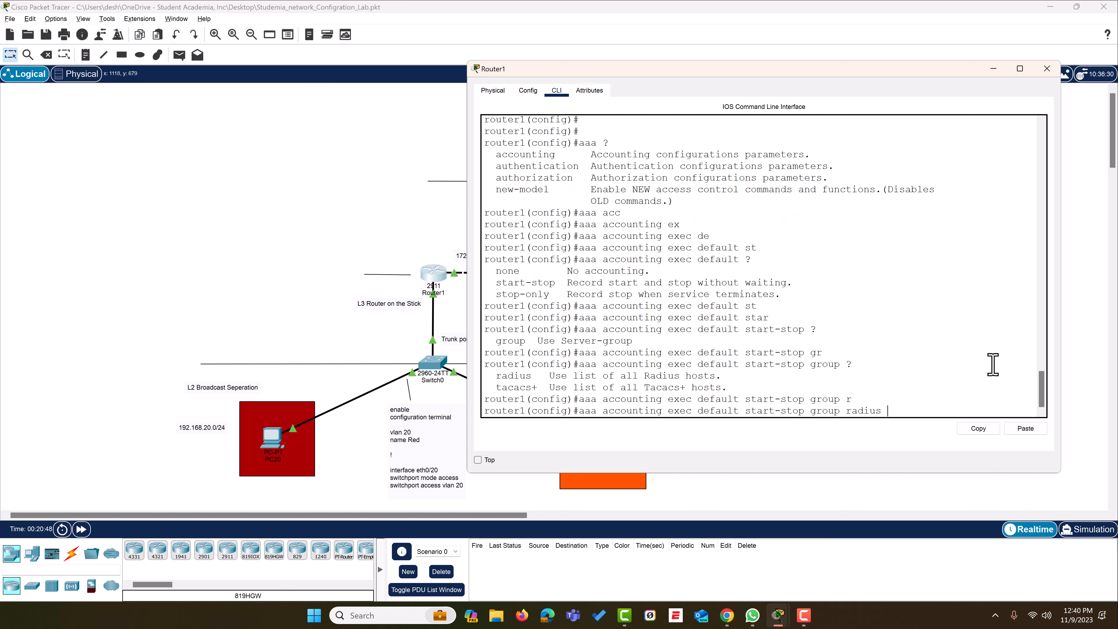
key(Return)
key(Return)
key(Return)
key(Return)
key(Return)
key(Return)
key(Return)
key(Return)
key(Return)
key(Return)
key(Return)
key(Return)
key(Return)
key(Return)
key(Return)
key(Return)
key(Return)
key(Return)
key(Return)
key(Return)
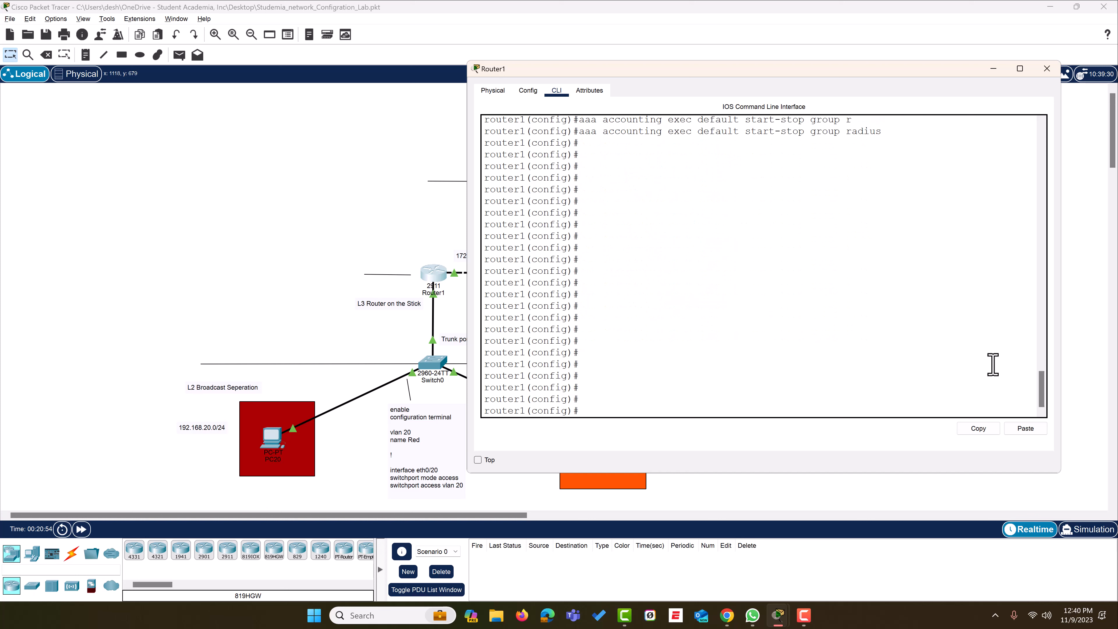
Type a note at the prompt that the server key and password need setup
text(now serv)
text(y and password need to sr)
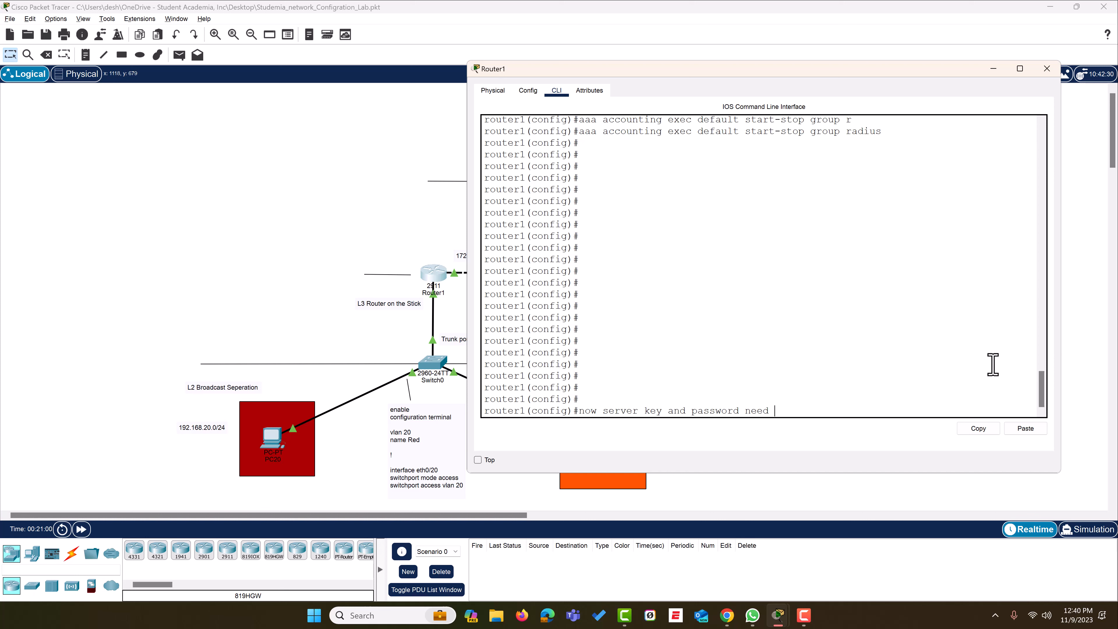
key(BackSpace)
Set the shared key on RADIUS server 10.10.10.100
text(etup)
key(BackSpace)
key(BackSpace)
key(BackSpace)
key(BackSpace)
key(BackSpace)
key(BackSpace)
key(BackSpace)
key(BackSpace)
key(BackSpace)
key(BackSpace)
key(BackSpace)
key(BackSpace)
key(BackSpace)
key(BackSpace)
key(BackSpace)
key(BackSpace)
key(BackSpace)
key(BackSpace)
key(BackSpace)
key(BackSpace)
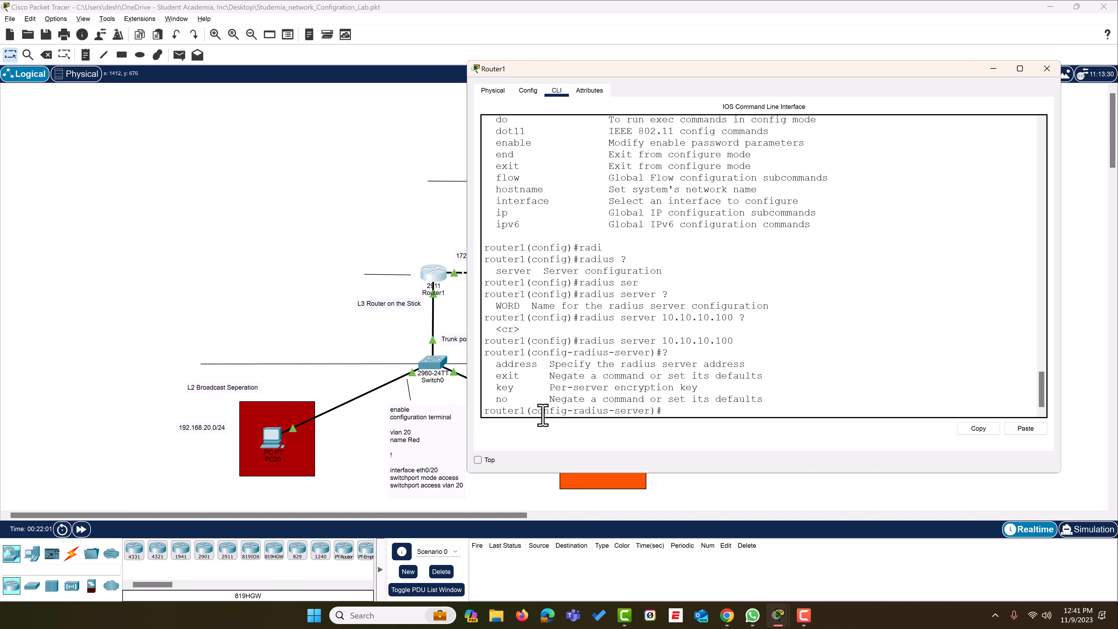
drag(513, 387, 497, 389)
click(690, 405)
text(key ?)
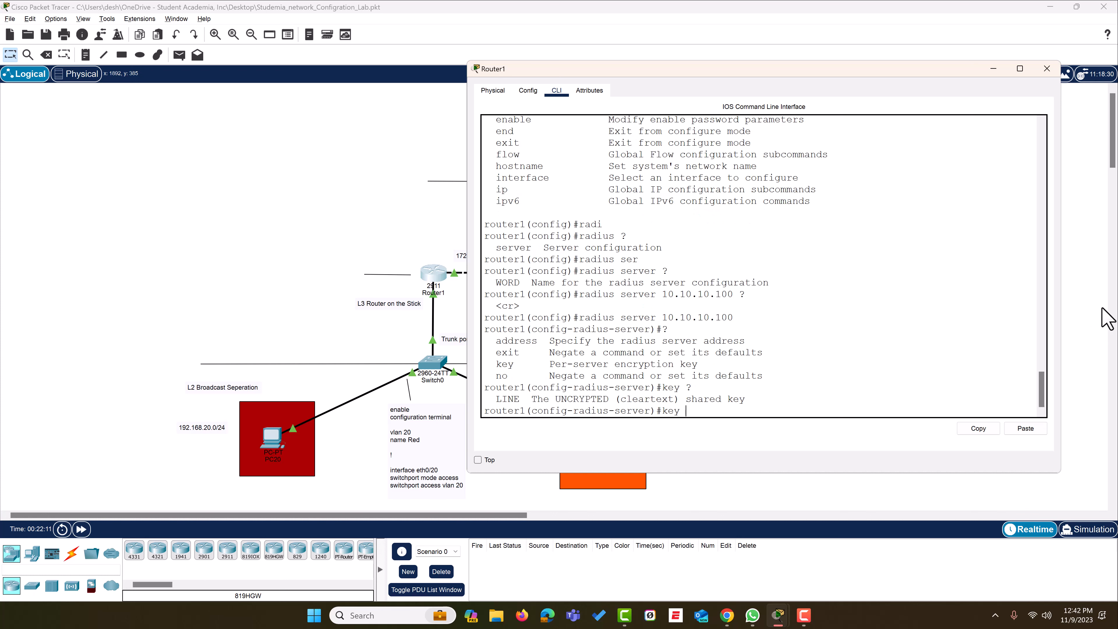
text(Cis)
text(oc)
key(BackSpace)
key(BackSpace)
text(co1234 ?)
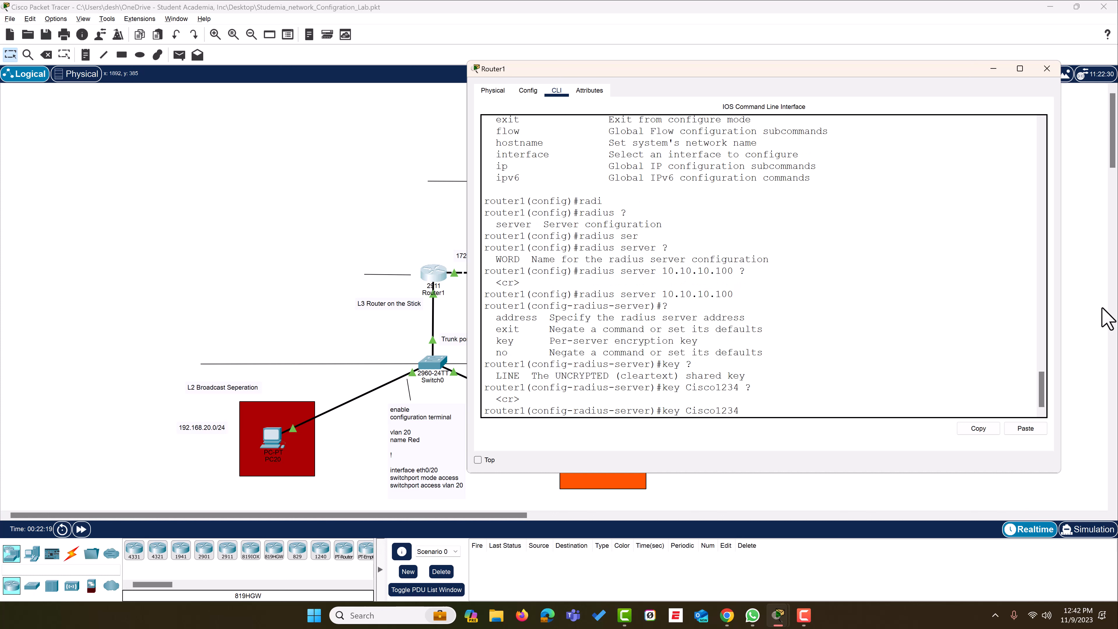
key(Return)
key(Return)
key(Return)
key(Return)
key(Return)
key(Return)
key(Return)
key(Return)
key(Return)
key(Return)
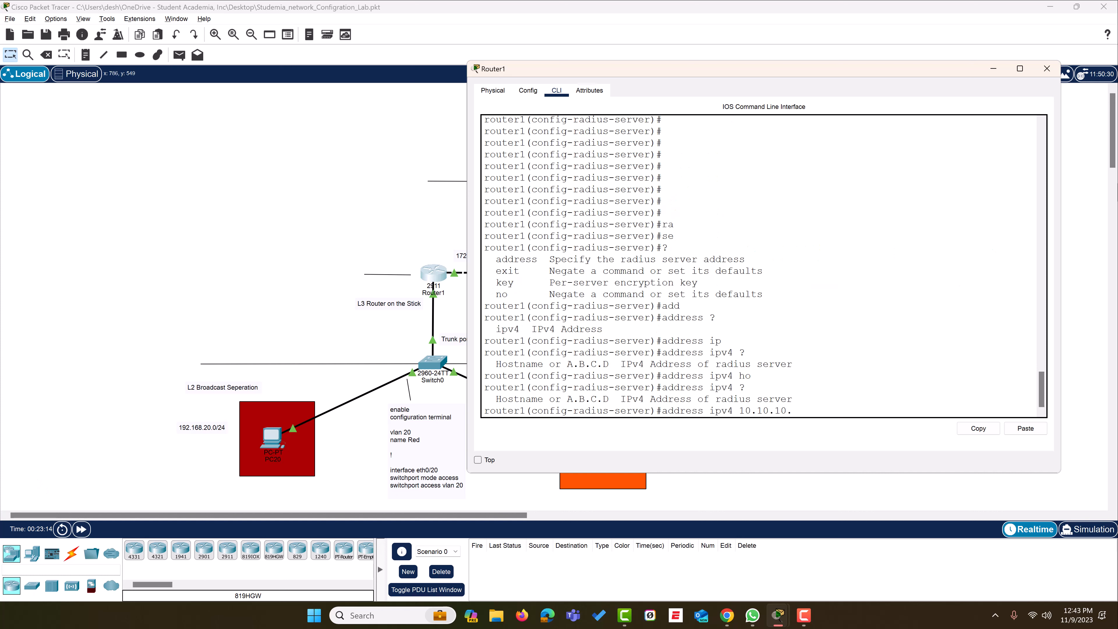
Set the server's address ipv4 to 10.10.10.100 and leave configuration mode with 'end'
text(0)
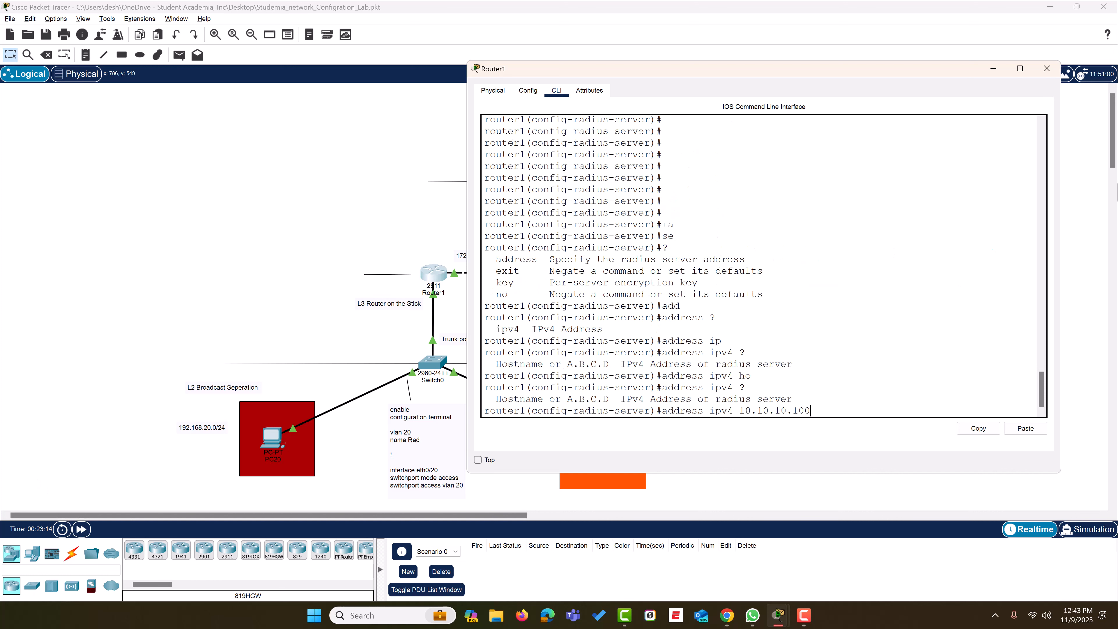
key(Return)
key(Return)
key(Return)
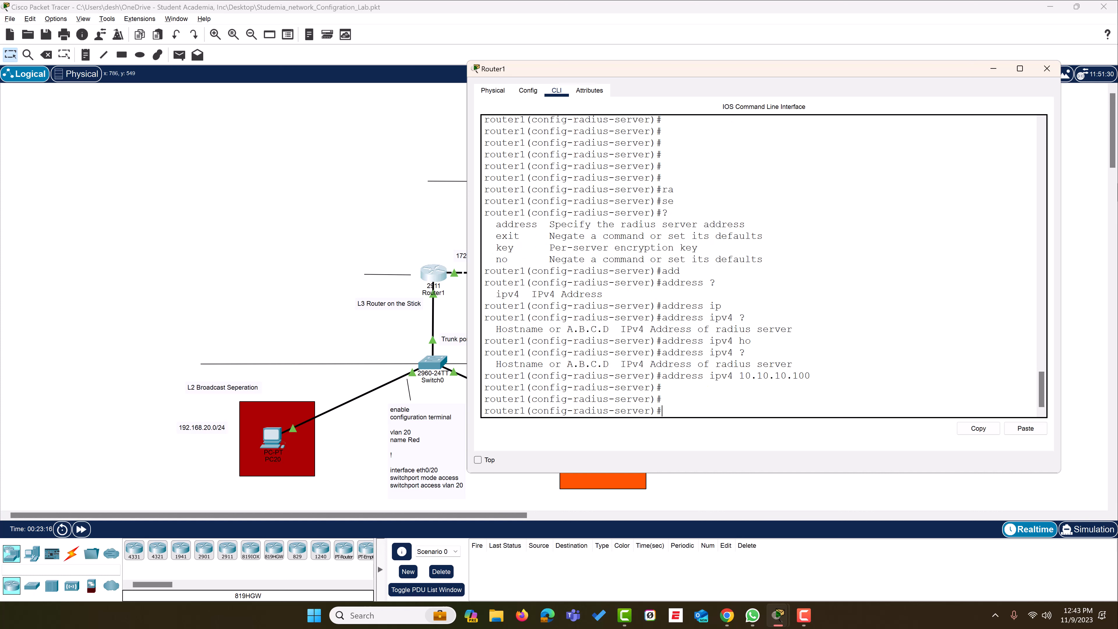
text(end)
key(Return)
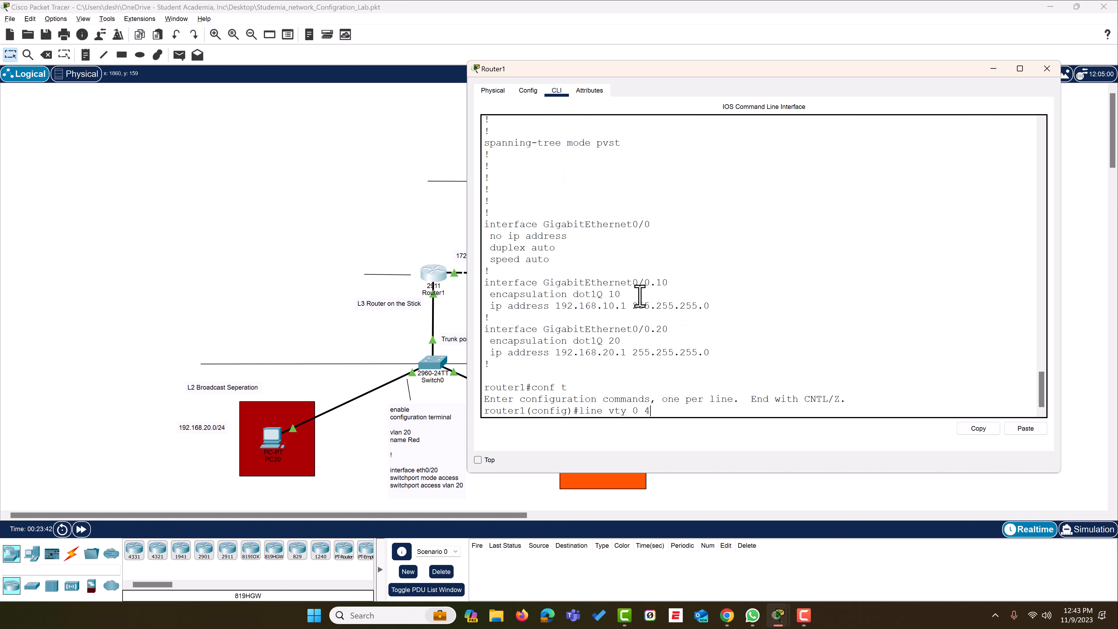
key(Return)
Enter 'login authentication default' on VTY lines 0 4, correcting a typo along the way
text(log)
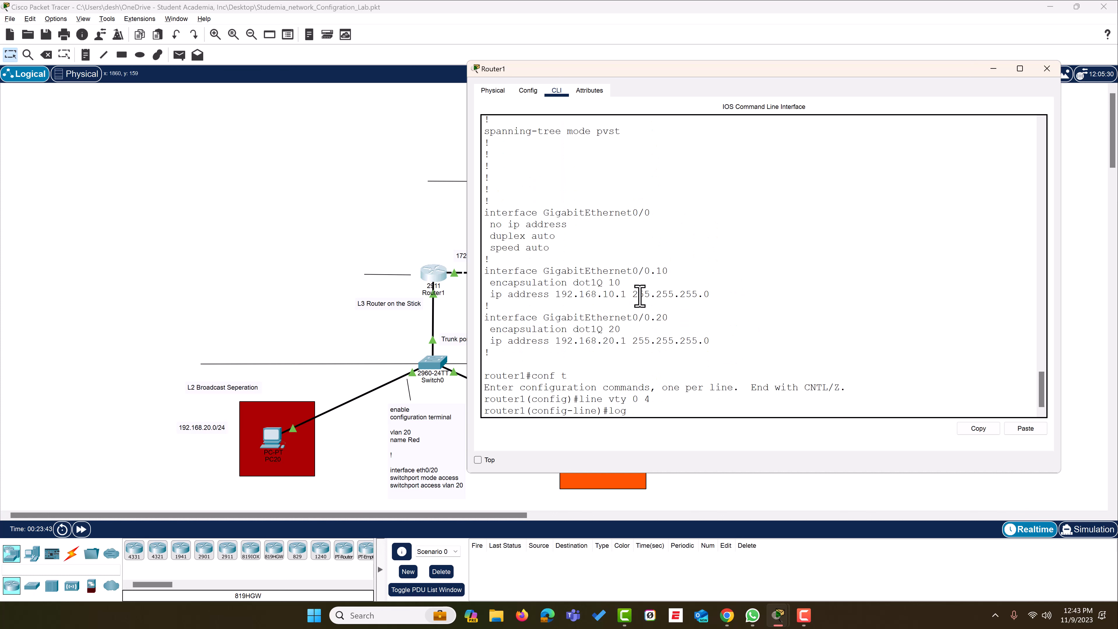
text(ion ?)
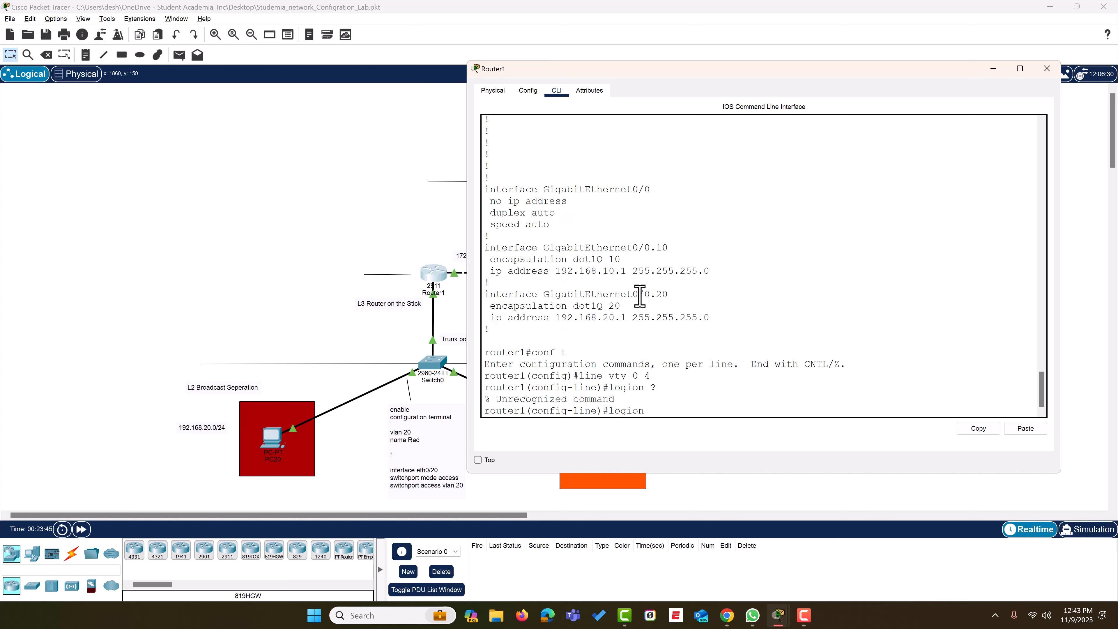
key(BackSpace)
key(BackSpace)
key(BackSpace)
key(BackSpace)
key(BackSpace)
text(l)
key(BackSpace)
key(BackSpace)
text(?)
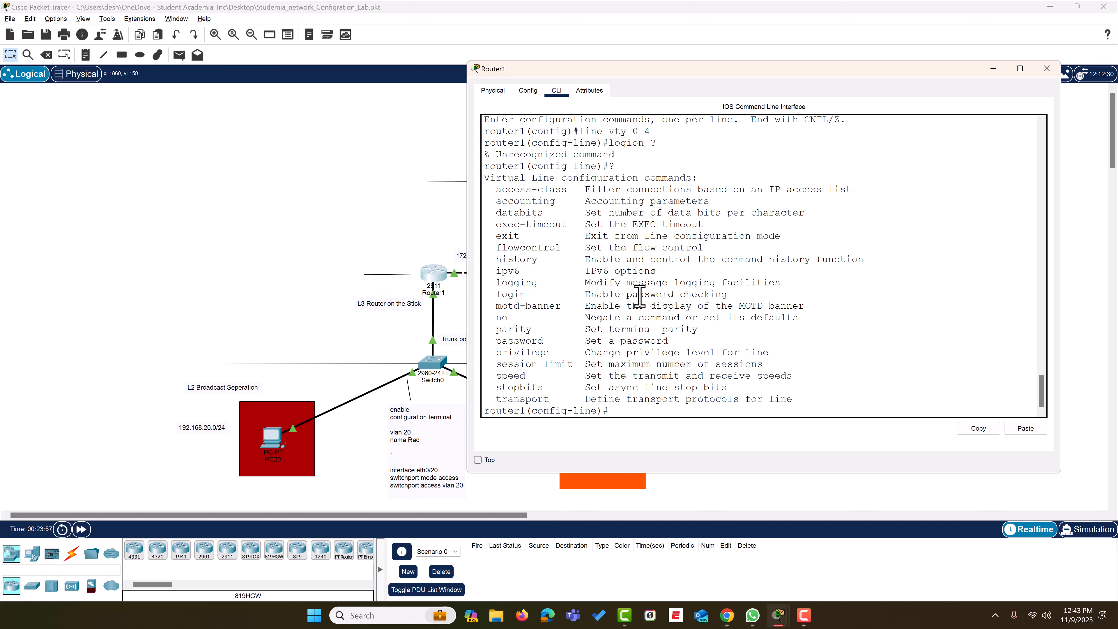
text(login ?)
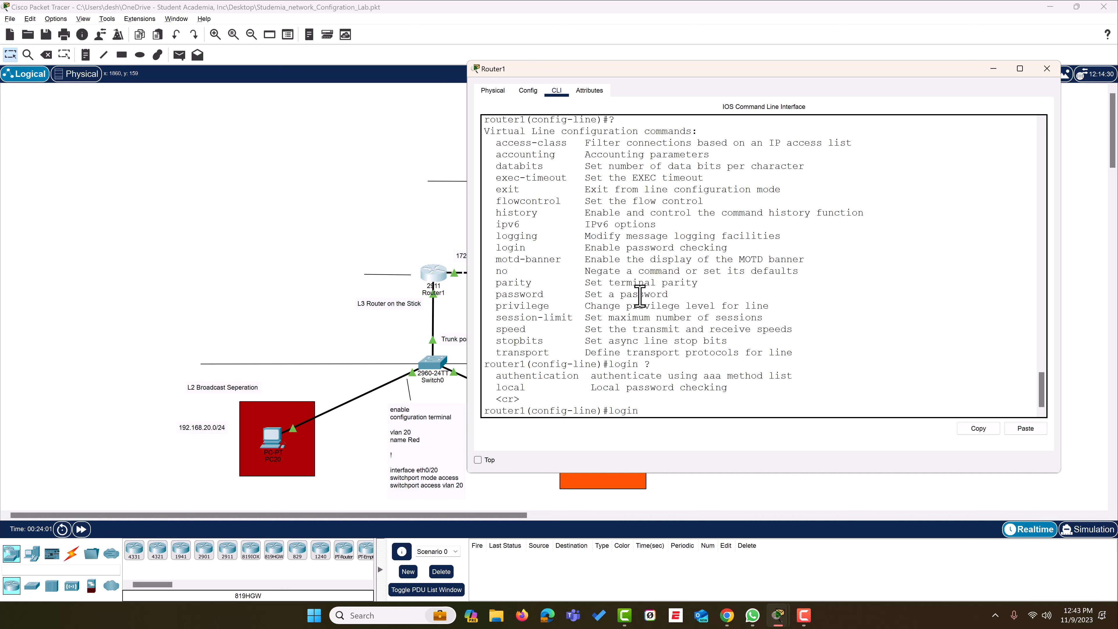
text(auth)
key(Tab)
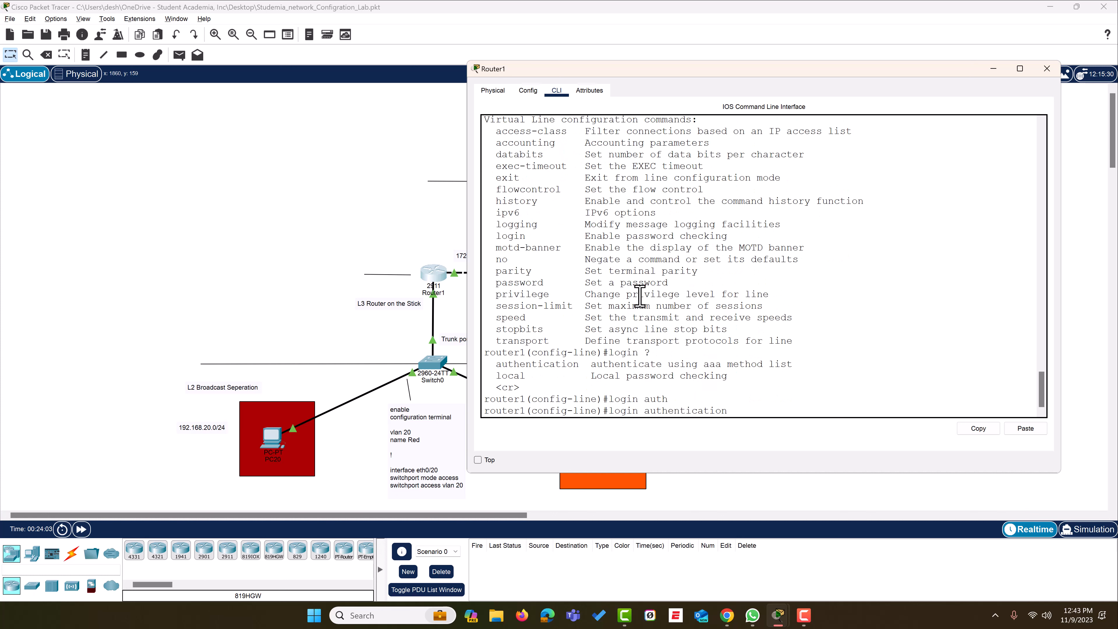
text(?)
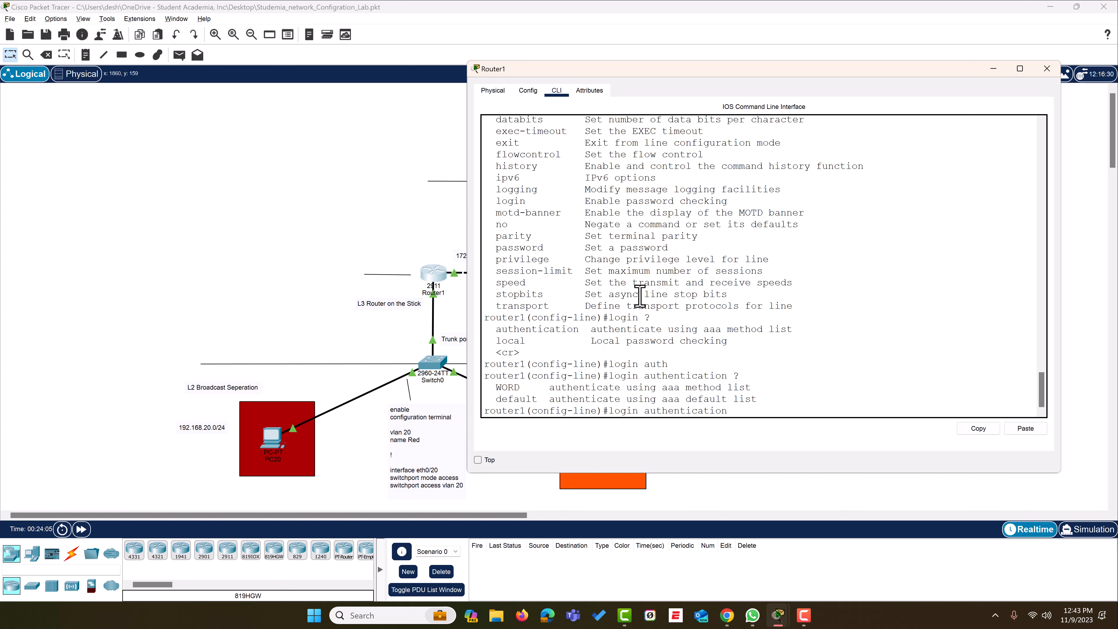
text(de)
key(Tab)
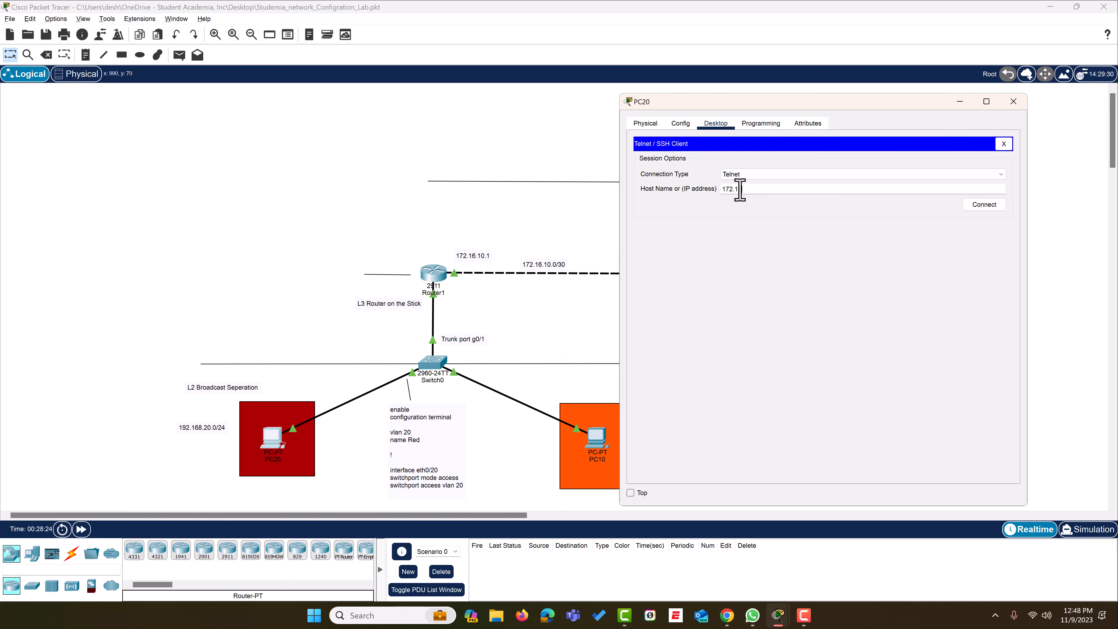
Telnet to 172.16.10.1 as user dt, enter privileged mode, and run 'sh ip int br'
key(Return)
text(dt)
key(Return)
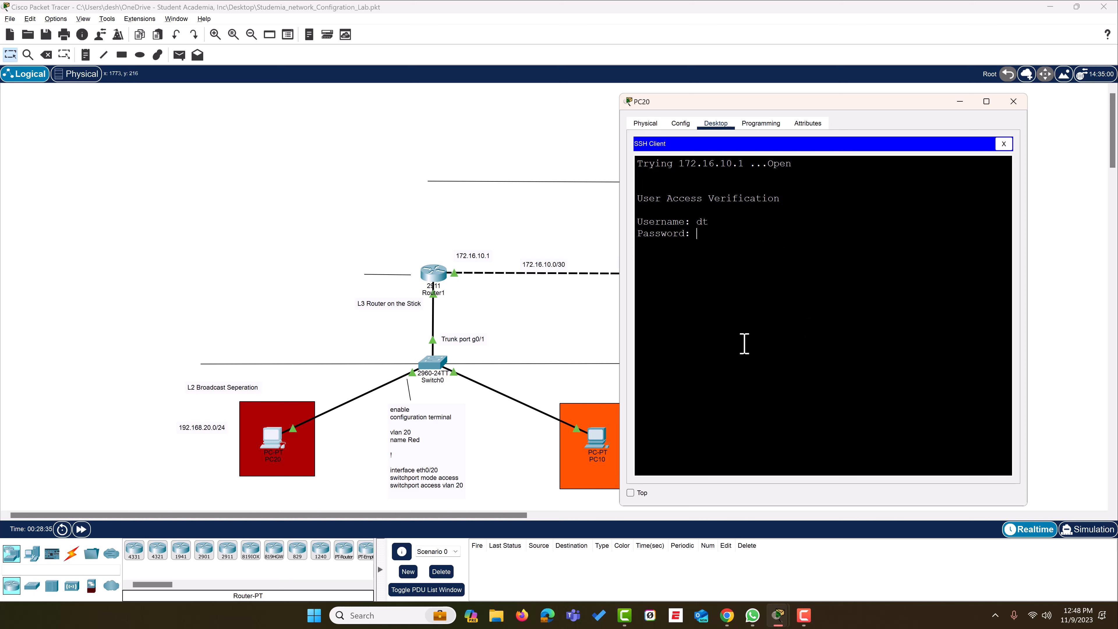
key(Return)
text(en)
key(Tab)
key(Return)
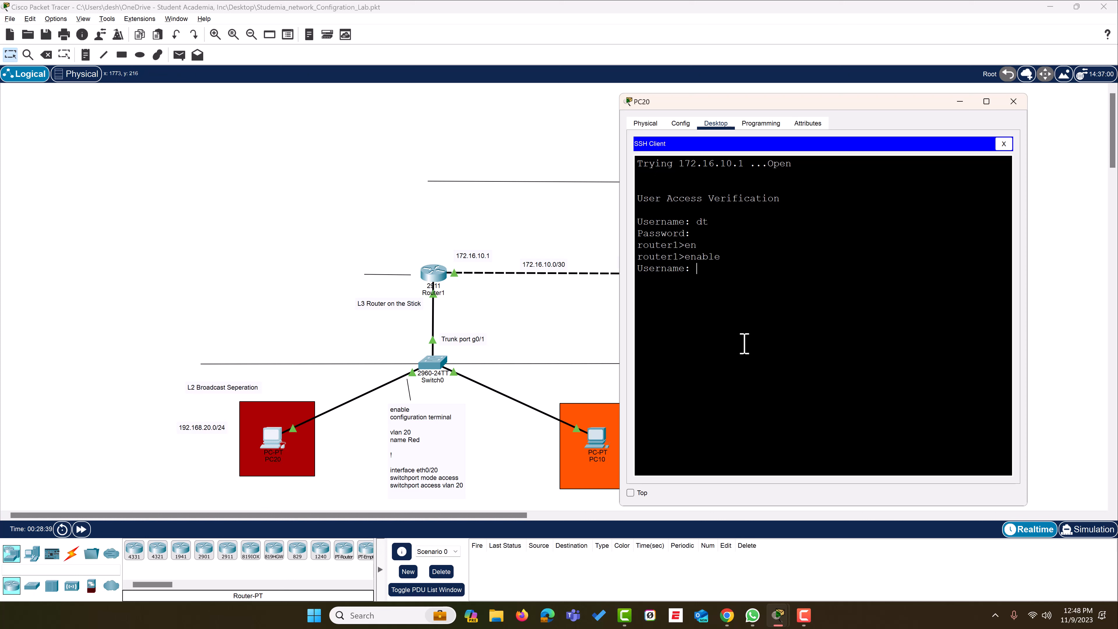
key(Return)
key(Return)
key(Return)
key(Return)
key(Return)
key(Return)
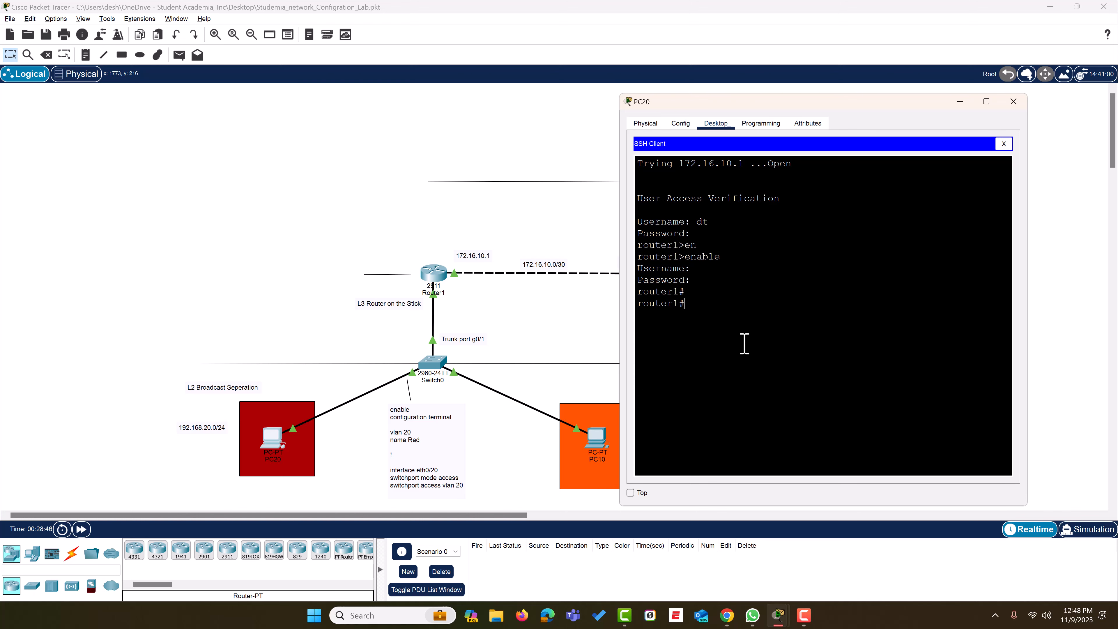
text(sh ip int br)
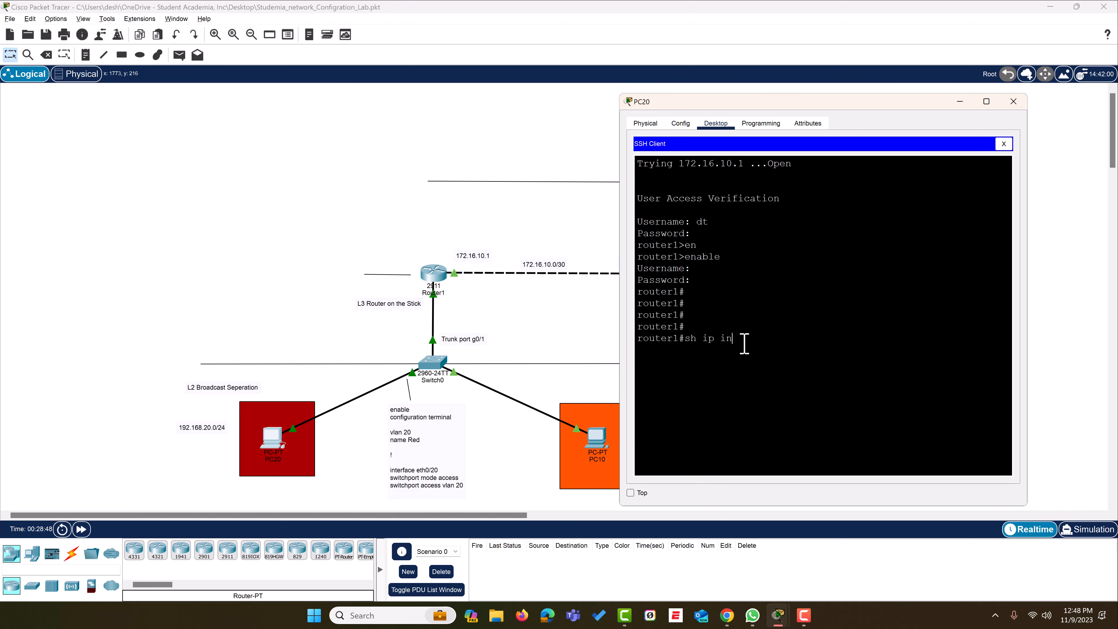
key(Return)
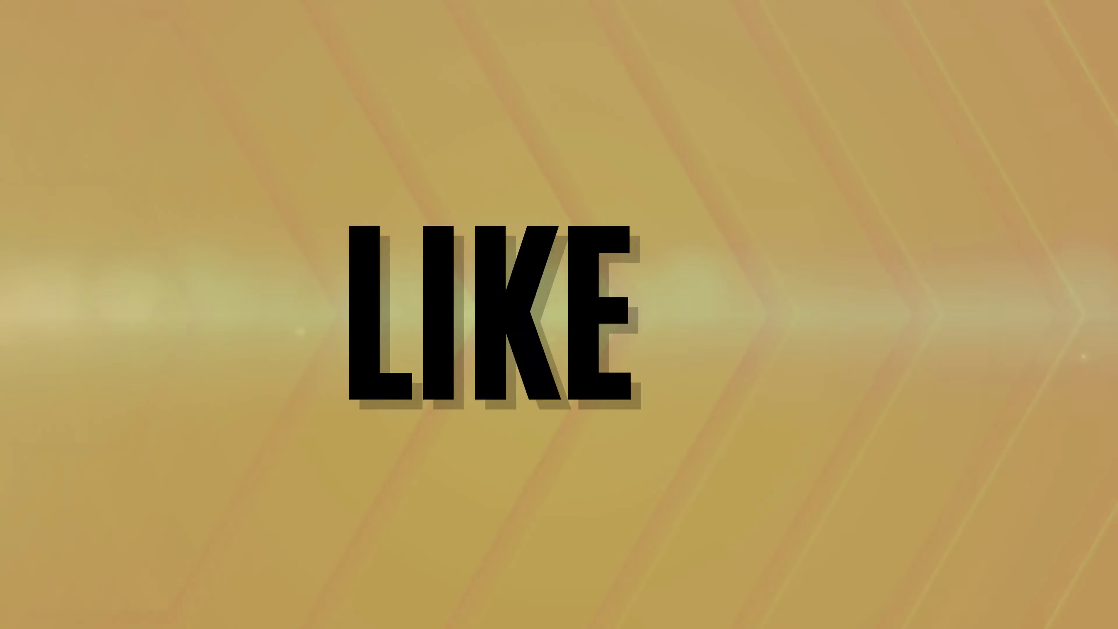